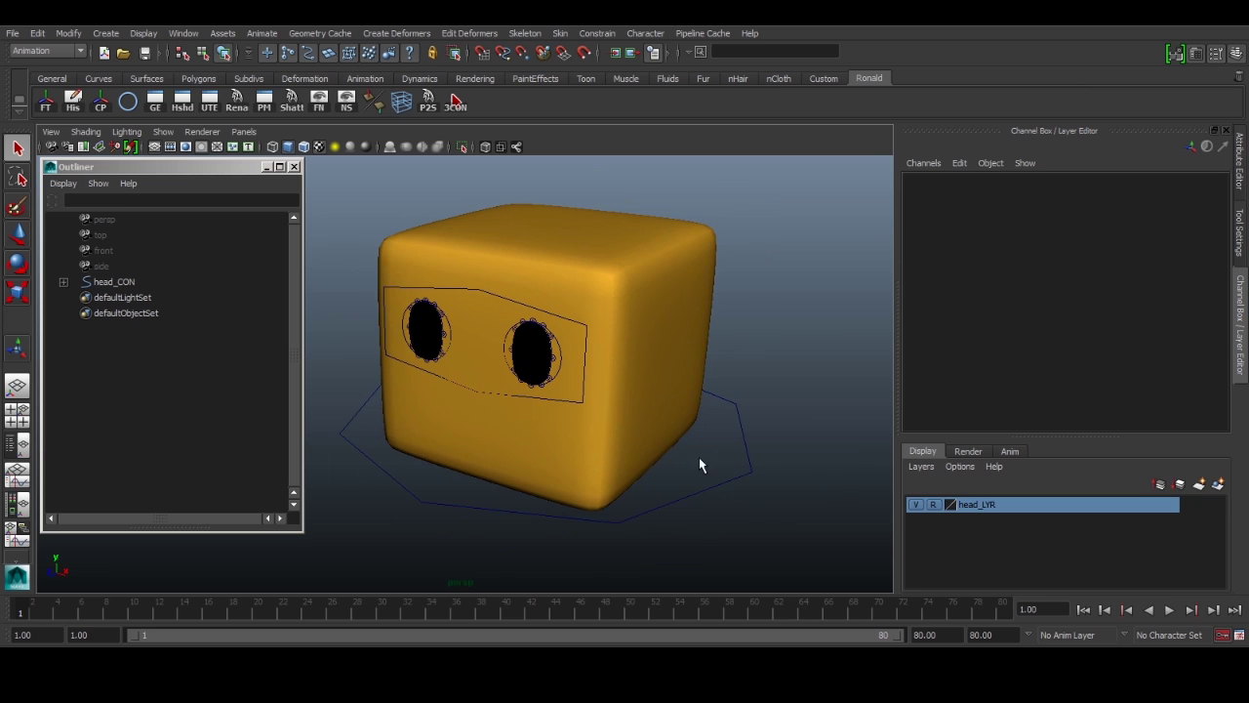
Step: Try rotating the whole head with its base control, and undo the rotation
alt+drag(717, 460, 742, 459)
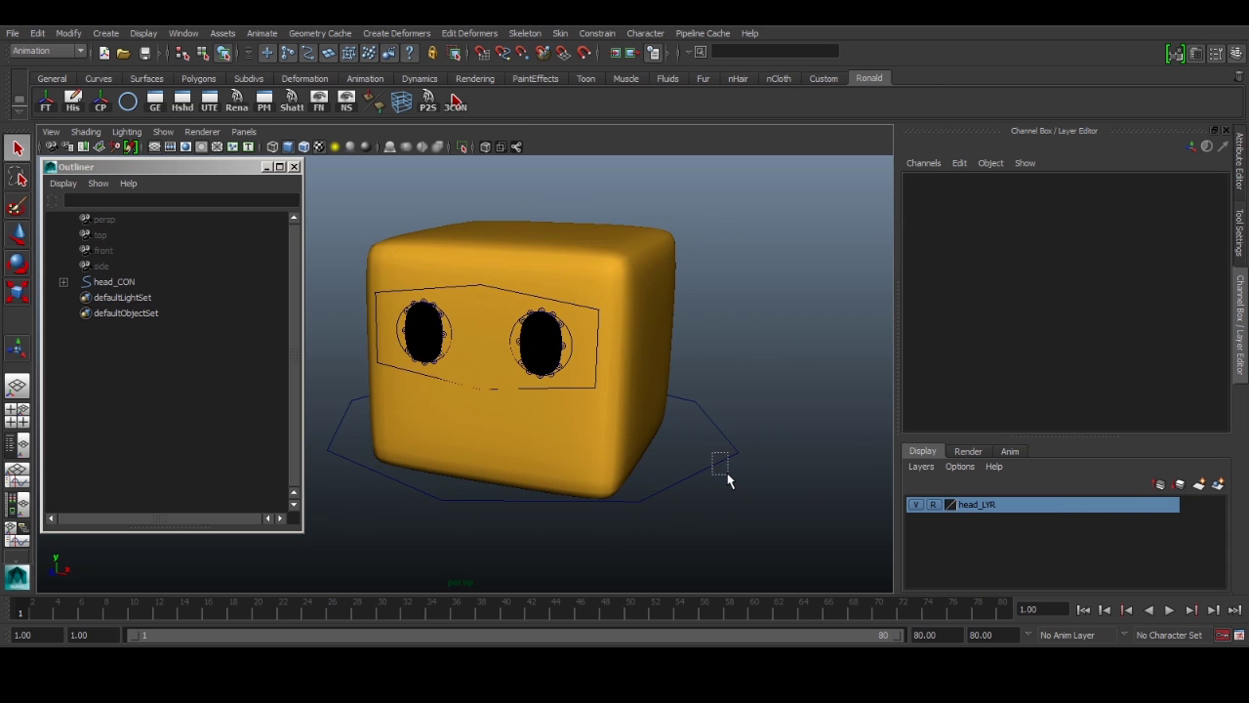
click(734, 464)
alt+middle_drag(614, 470, 664, 472)
key(r)
key(e)
drag(649, 406, 772, 381)
key(ctrl+z)
Step: Select the eye_CON control that surrounds both eyes and examine it with the Move tool
scroll(678, 390, up, 5)
key(q)
click(740, 368)
key(w)
alt+drag(626, 326, 636, 328)
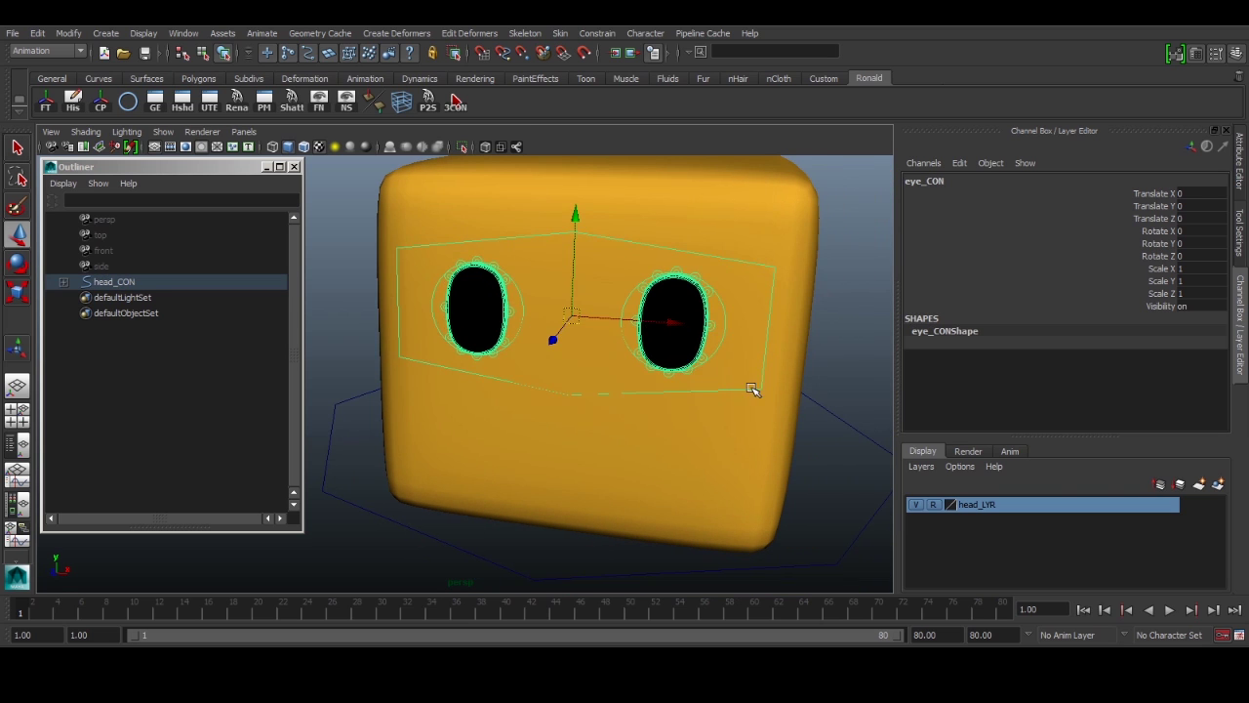
alt+drag(768, 392, 733, 360)
key(q)
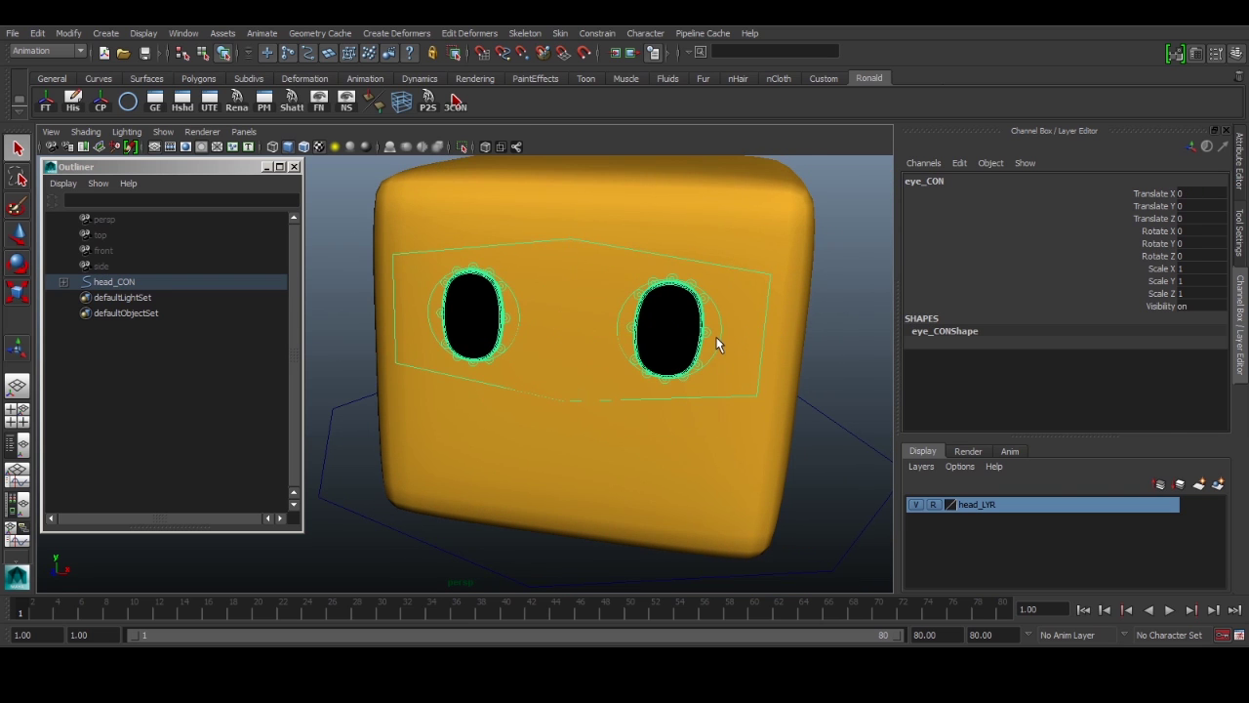
Step: Select the left and right eye controls together, try scaling them, and undo the scaling
click(718, 341)
mouse_move(687, 362)
alt+middle_down()
mouse_move(699, 361)
mouse_move(675, 365)
alt+middle_up()
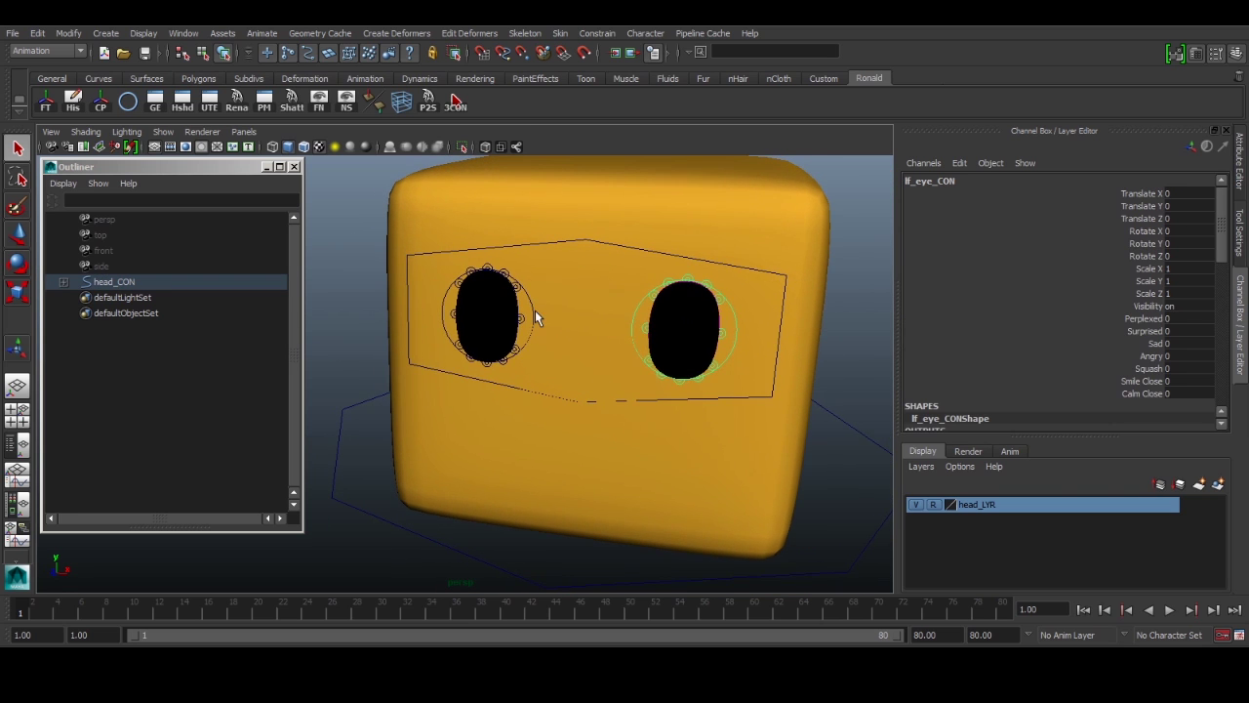
click(533, 313)
shift+click(733, 332)
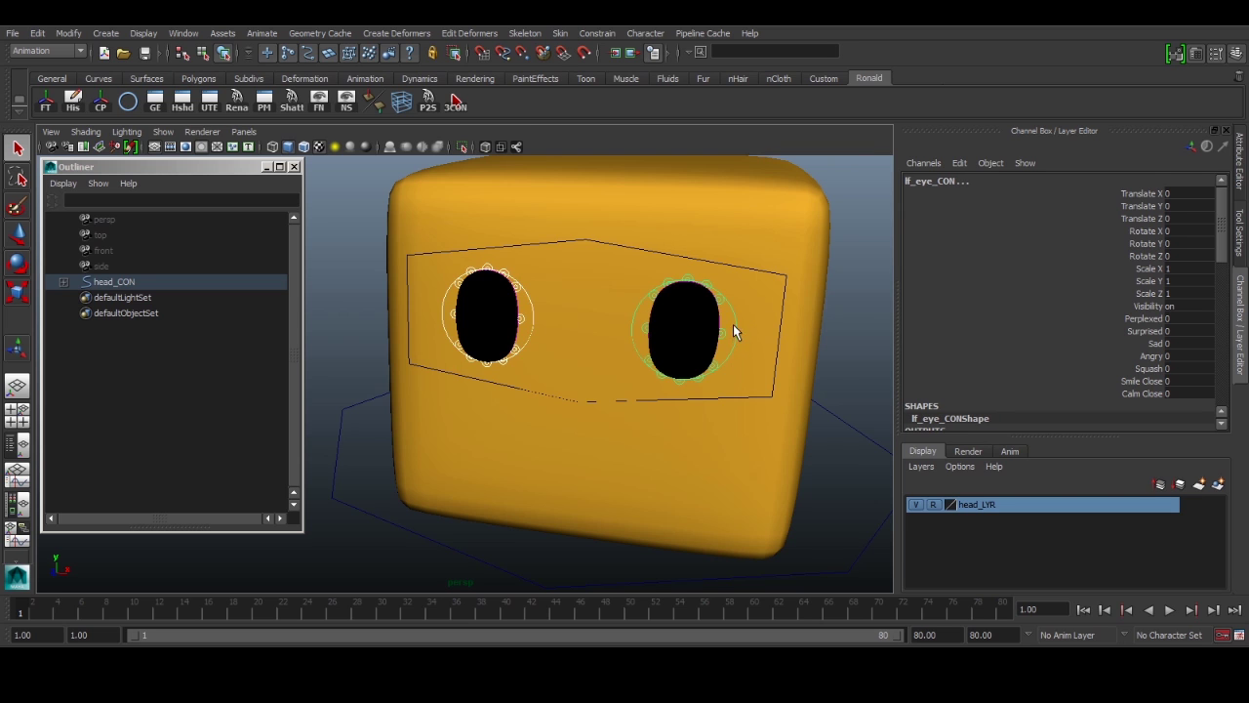
key(e)
alt+right_drag(678, 438, 654, 429)
key(r)
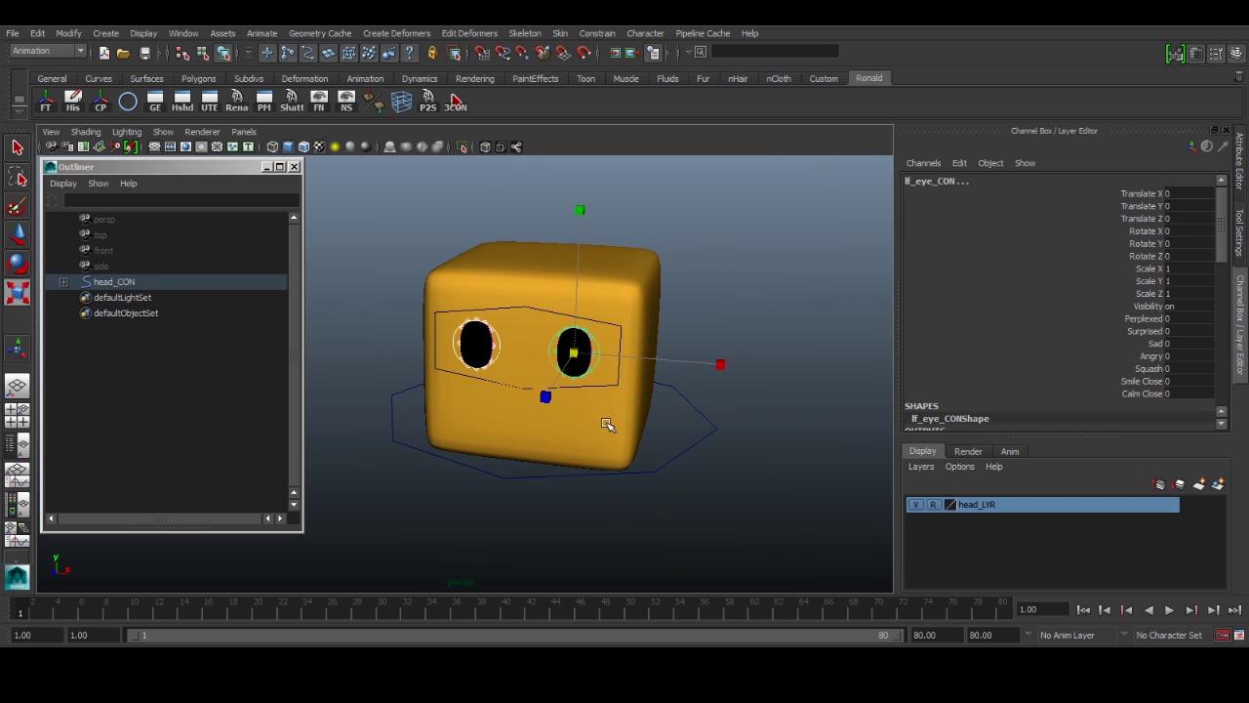
middle_drag(585, 427, 674, 435)
key(ctrl+z)
Step: Try moving both individual eye controls across the face, and undo the move
alt+drag(645, 426, 638, 390)
key(w)
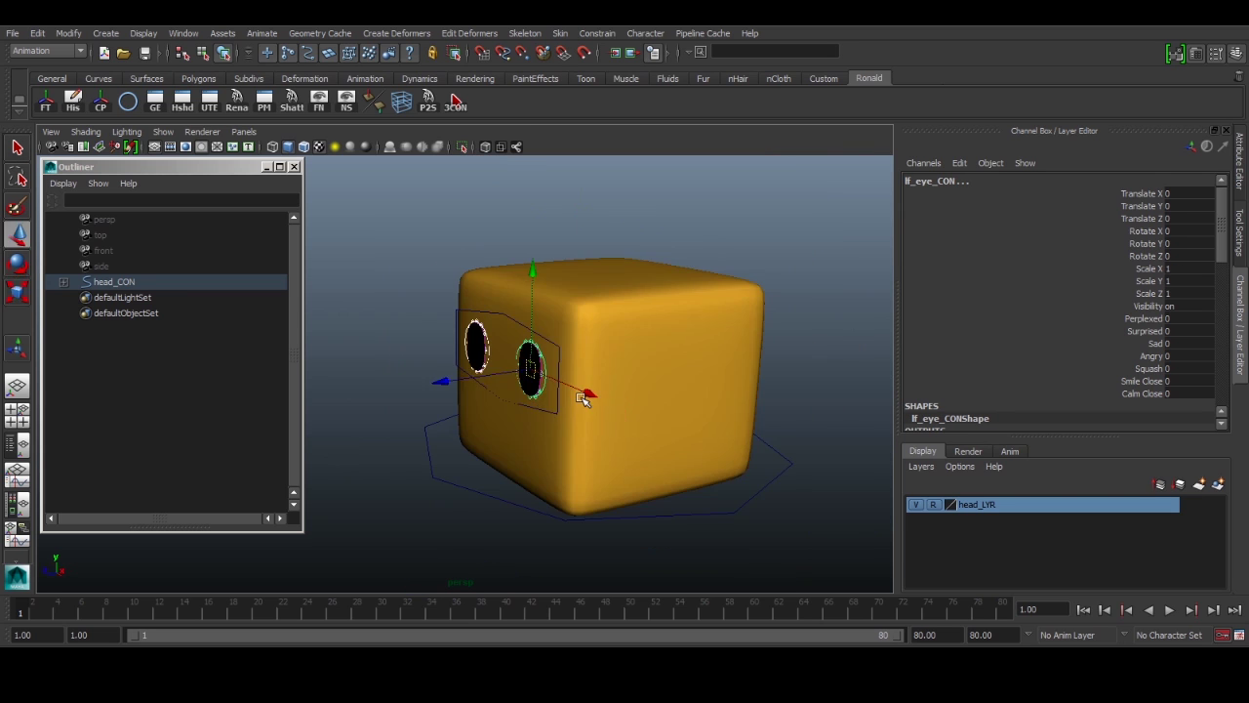
middle_drag(638, 390, 578, 399)
key(ctrl+z)
Step: Try flattening both eyes vertically and moving their controls down, and undo both changes
alt+drag(566, 452, 589, 436)
alt+right_drag(589, 436, 633, 441)
key(r)
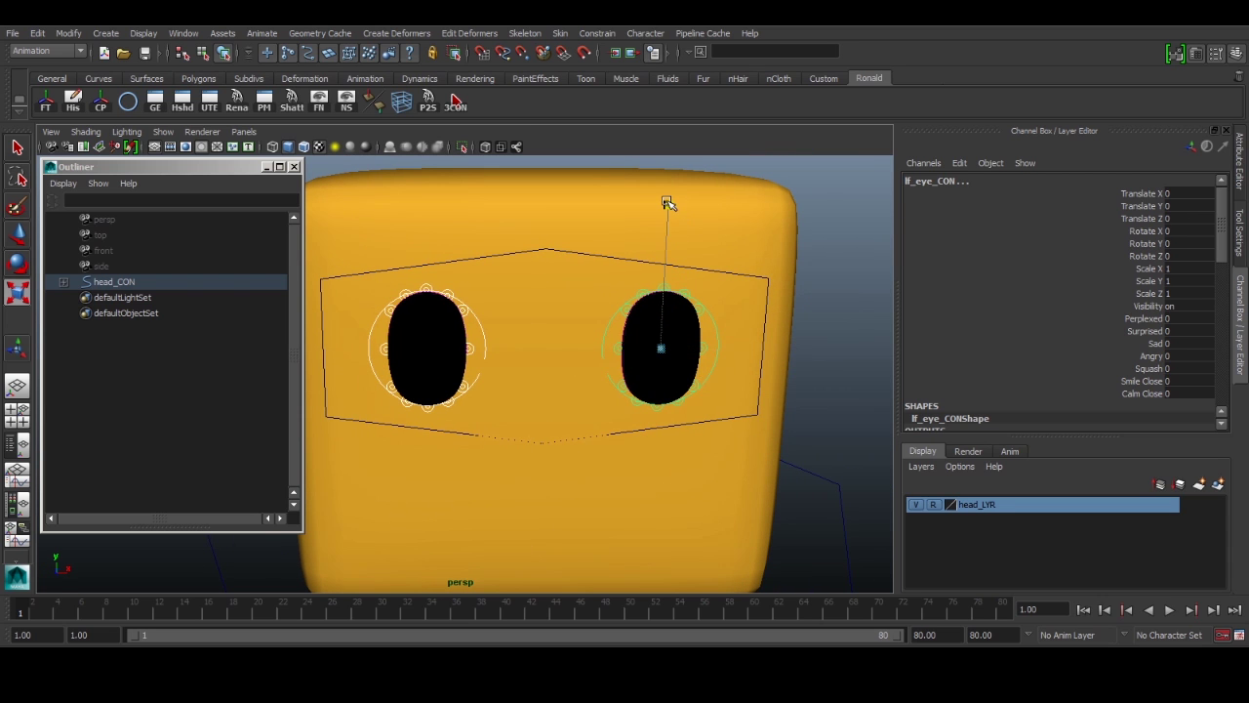
drag(666, 201, 697, 381)
alt+right_drag(697, 381, 717, 391)
key(w)
drag(749, 256, 768, 337)
key(ctrl+z)
key(ctrl+z)
key(q)
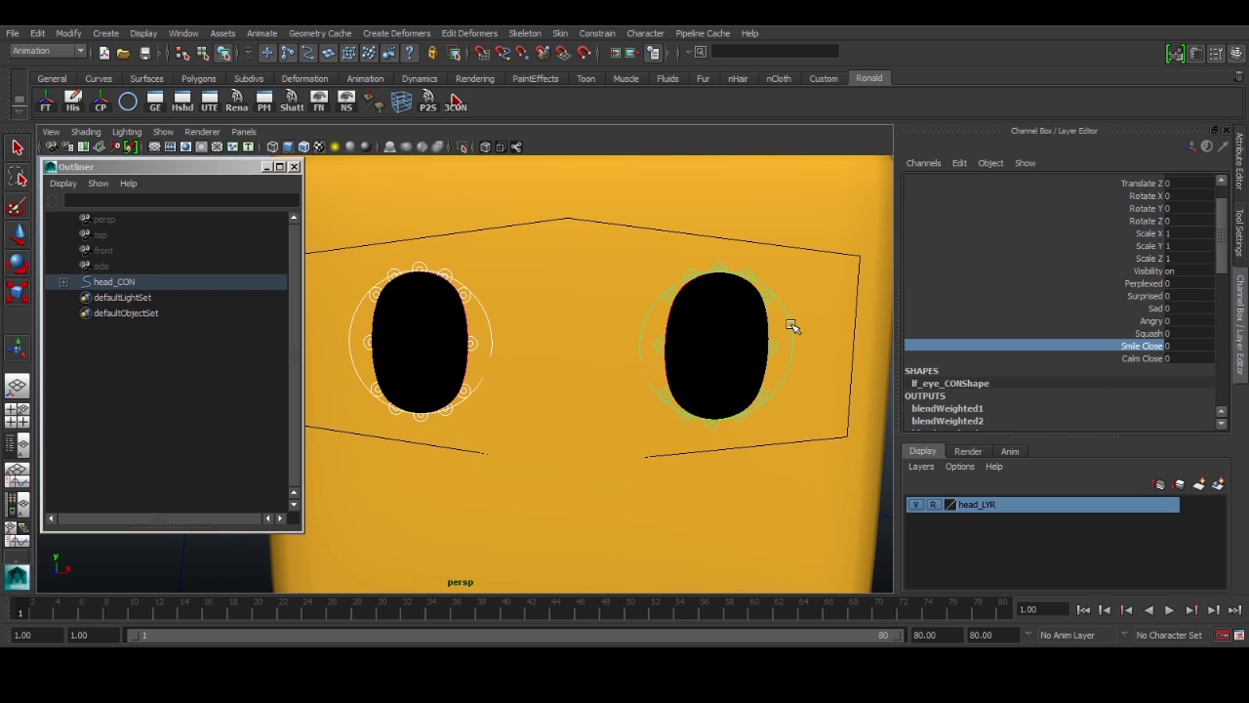
Step: Examine the eye controls' expression channels from Perplexed through Smile Close
alt+drag(719, 326, 771, 410)
click(1112, 284)
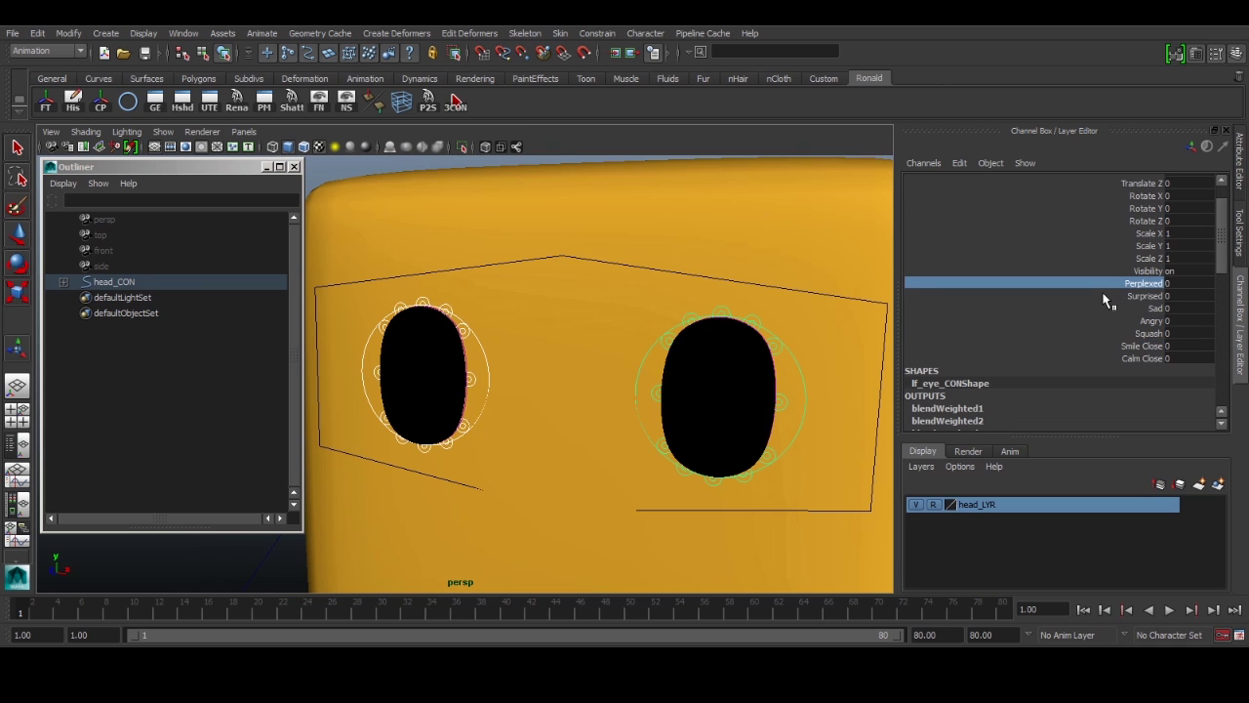
click(1145, 308)
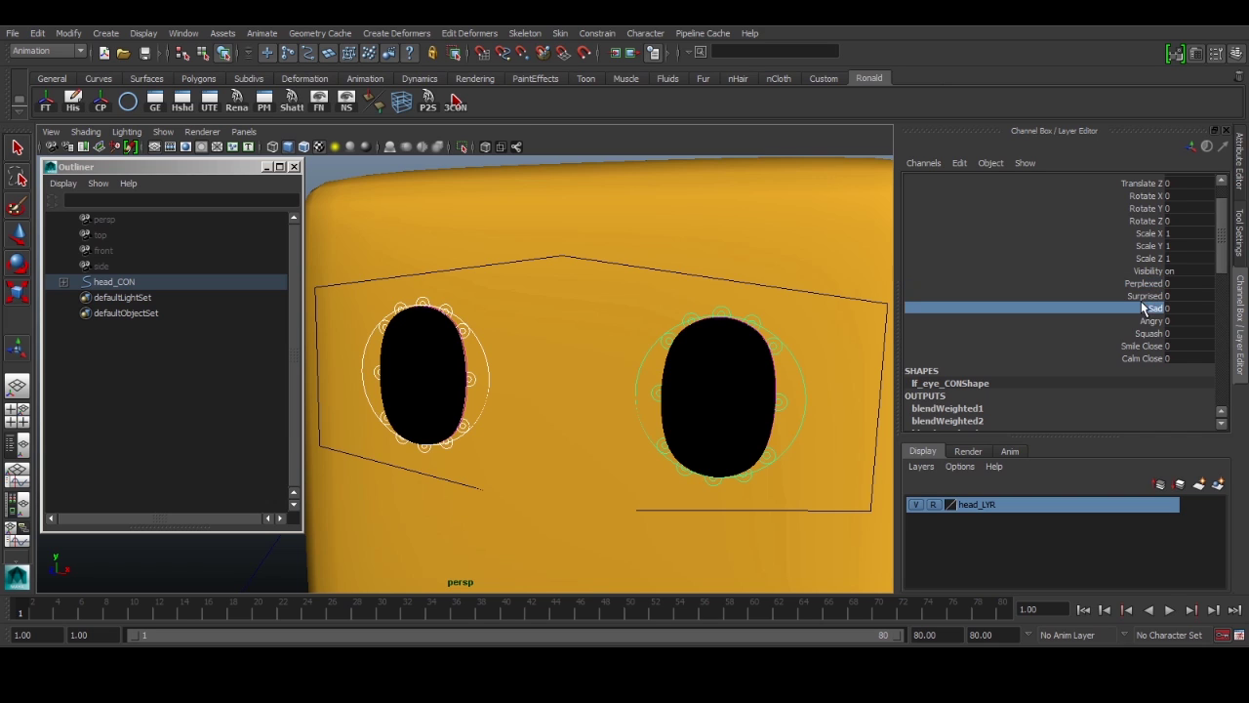
click(1143, 297)
click(1139, 307)
click(1137, 333)
click(1137, 318)
click(1118, 343)
shift+click(1097, 283)
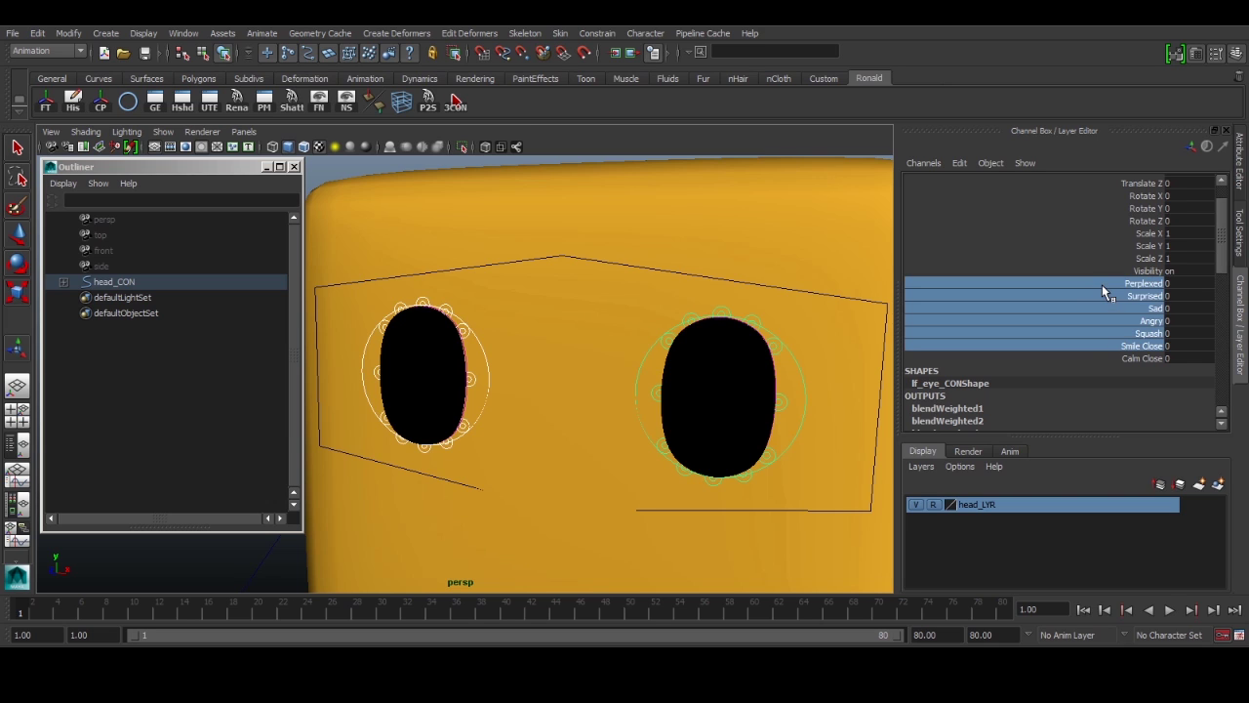
Step: Try out the eye expression channels Perplexed, Sad, Angry, Squash and Calm Close on both eyes, returning them to 0
click(1097, 283)
click(1107, 308)
alt+drag(653, 374, 632, 353)
click(1061, 323)
middle_drag(563, 371, 566, 376)
alt+drag(702, 366, 723, 383)
middle_drag(723, 383, 592, 375)
click(1100, 334)
click(1104, 357)
middle_drag(850, 363, 740, 379)
scroll(739, 378, down, 5)
alt+drag(789, 367, 792, 417)
scroll(747, 383, up, 3)
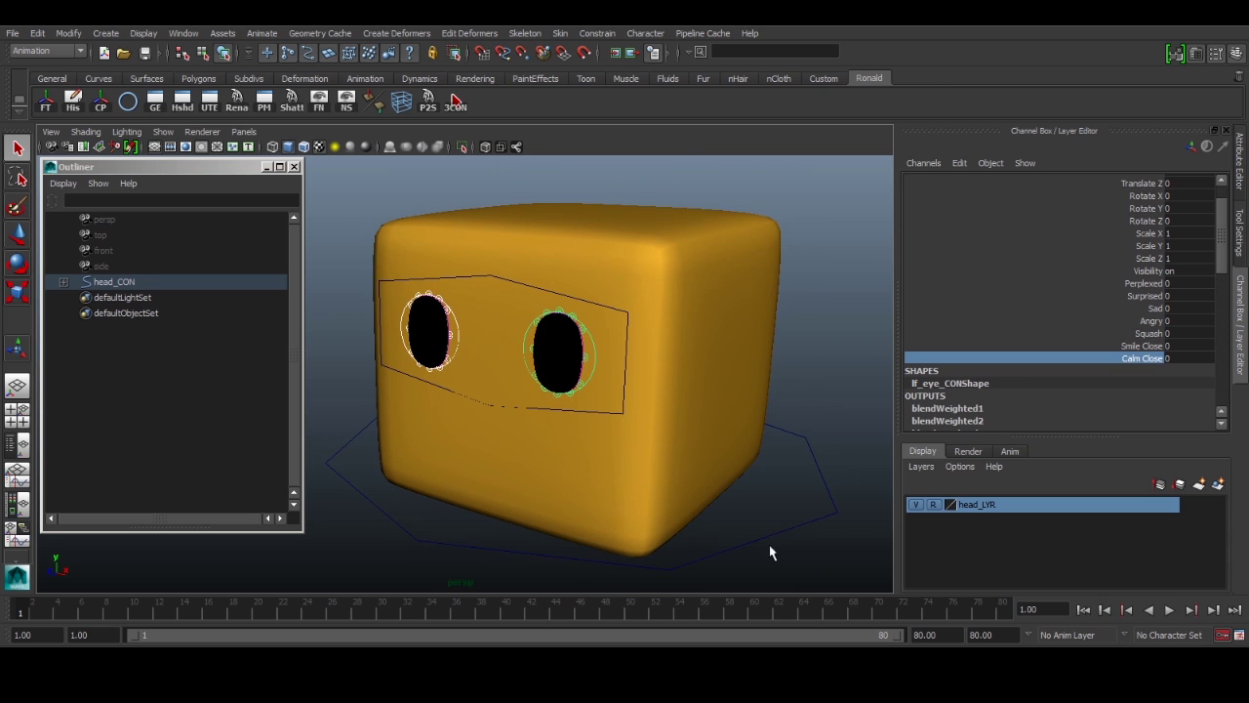
Step: Select the head, shared eye, left eye and right eye controls together
alt+middle_drag(764, 544, 796, 502)
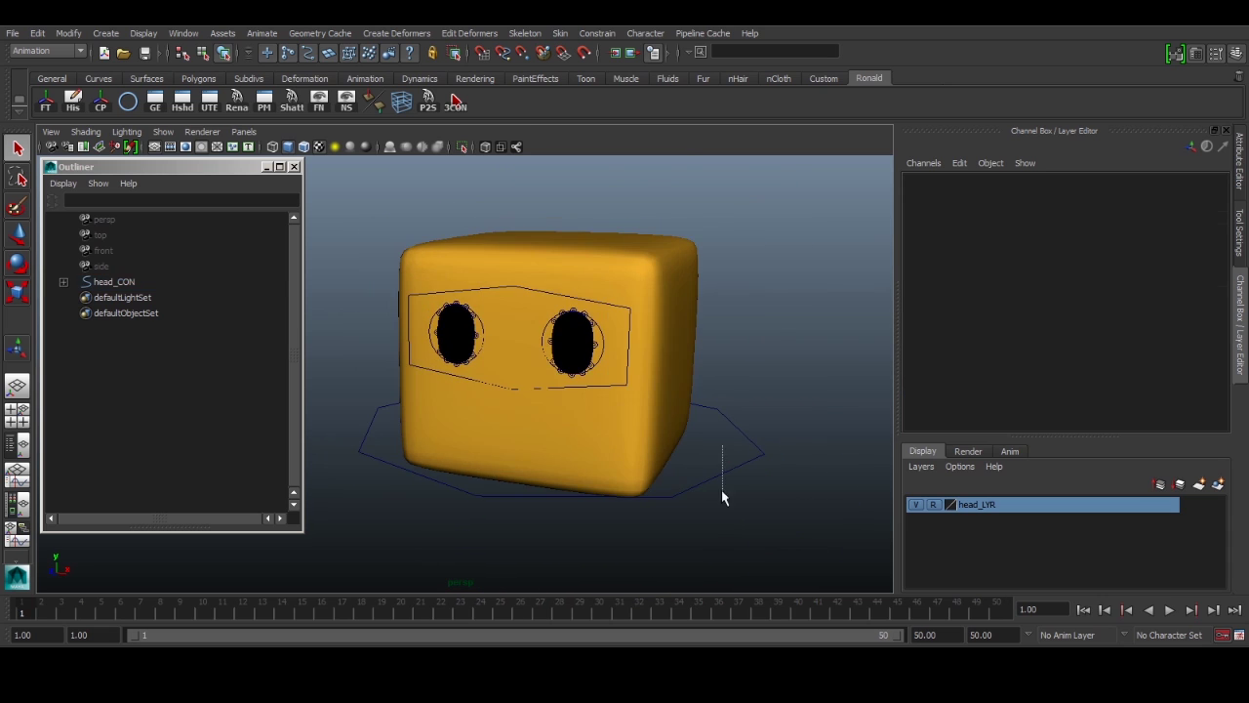
click(719, 495)
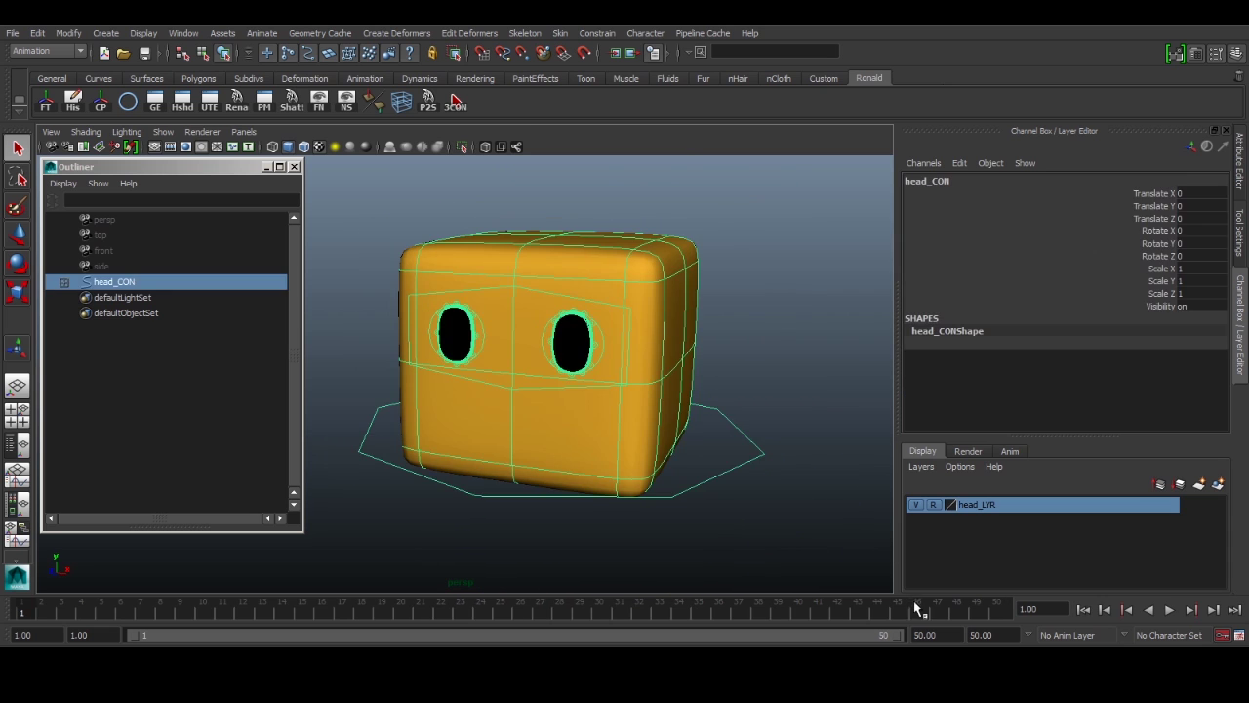
click(708, 456)
alt+drag(708, 456, 787, 469)
click(781, 460)
click(786, 466)
scroll(789, 468, up, 2)
click(820, 457)
click(778, 470)
click(816, 493)
click(635, 339)
key(Down)
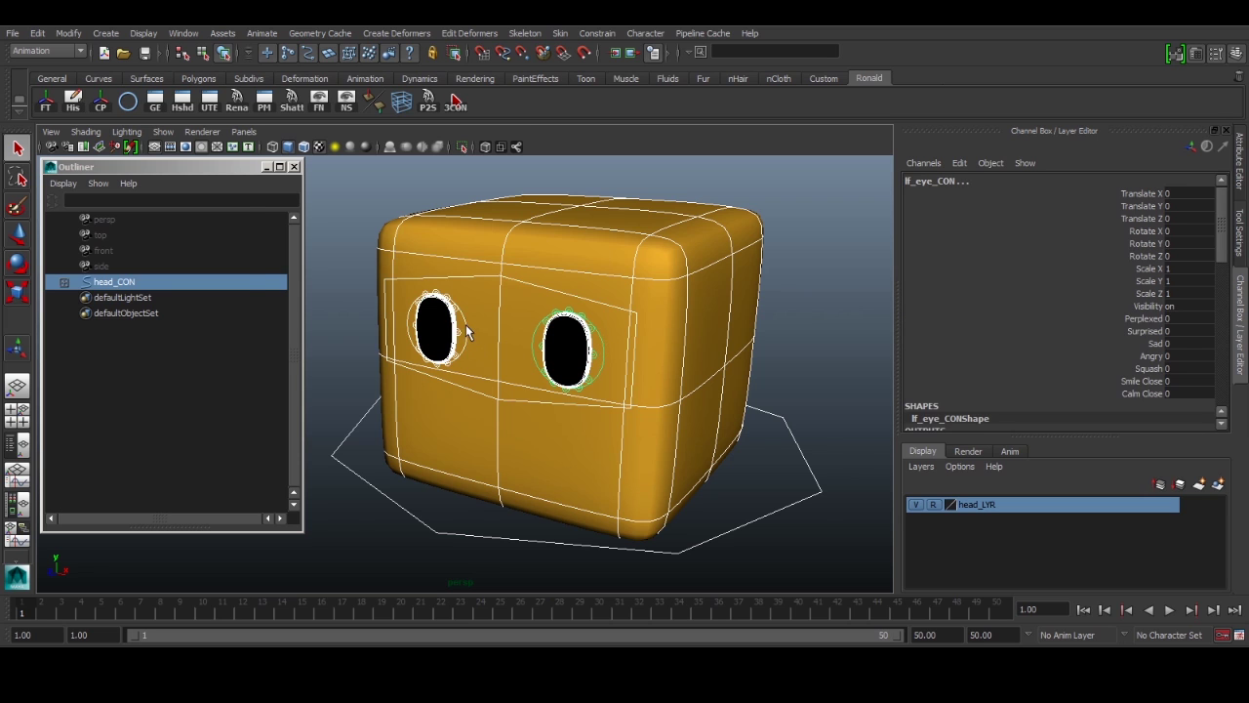
key(Right)
Step: Create a quick select set named main_QSS from the selected controls, add it to the shelf, and clear the selection
click(106, 32)
mouse_move(192, 347)
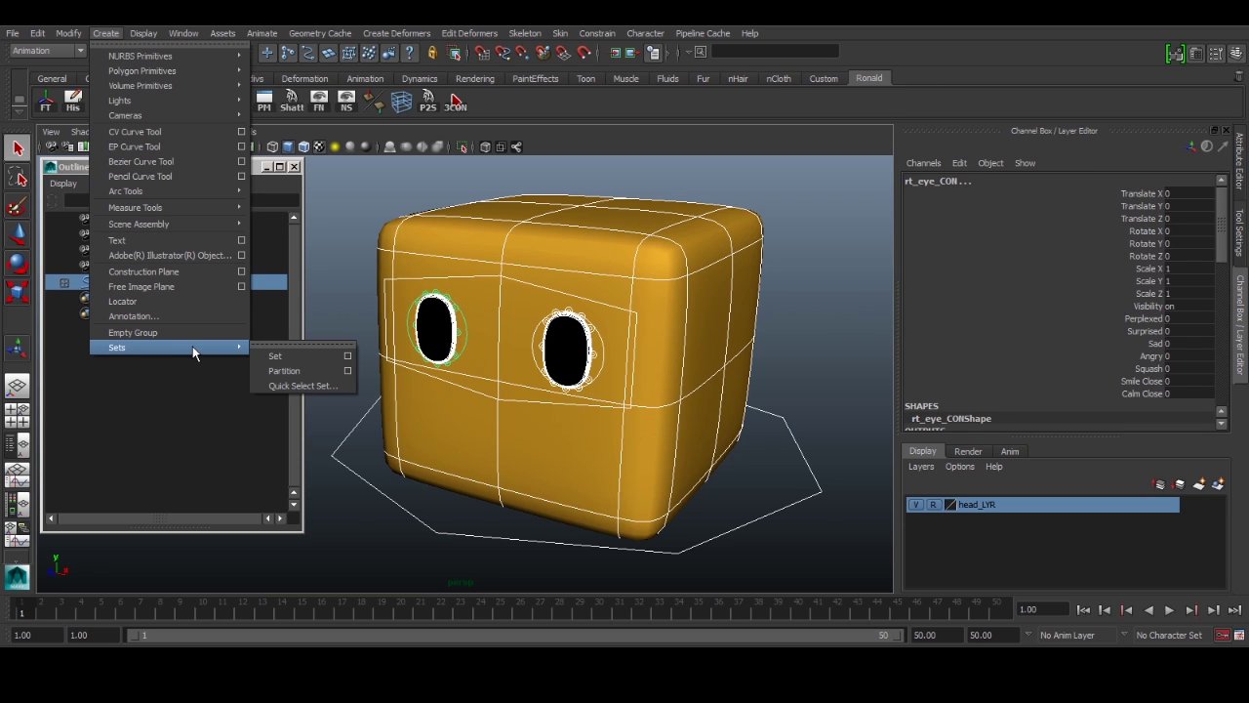
click(300, 386)
text(main_QSS)
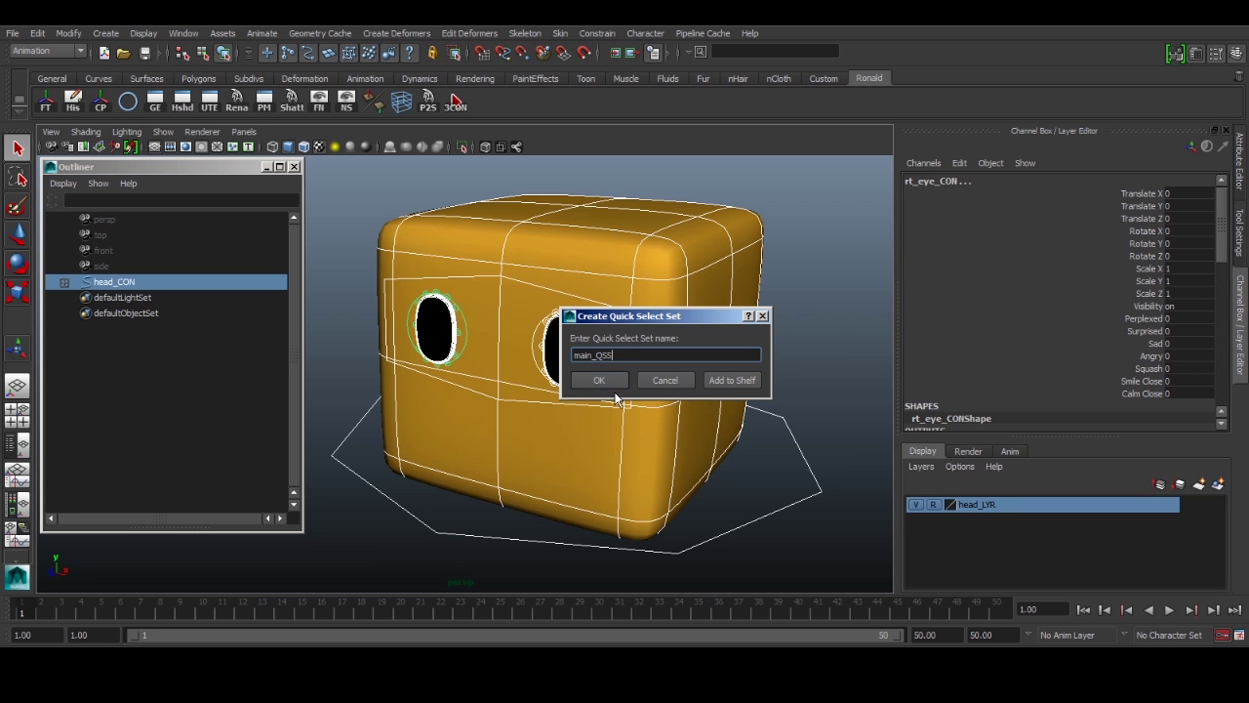
click(732, 380)
click(482, 176)
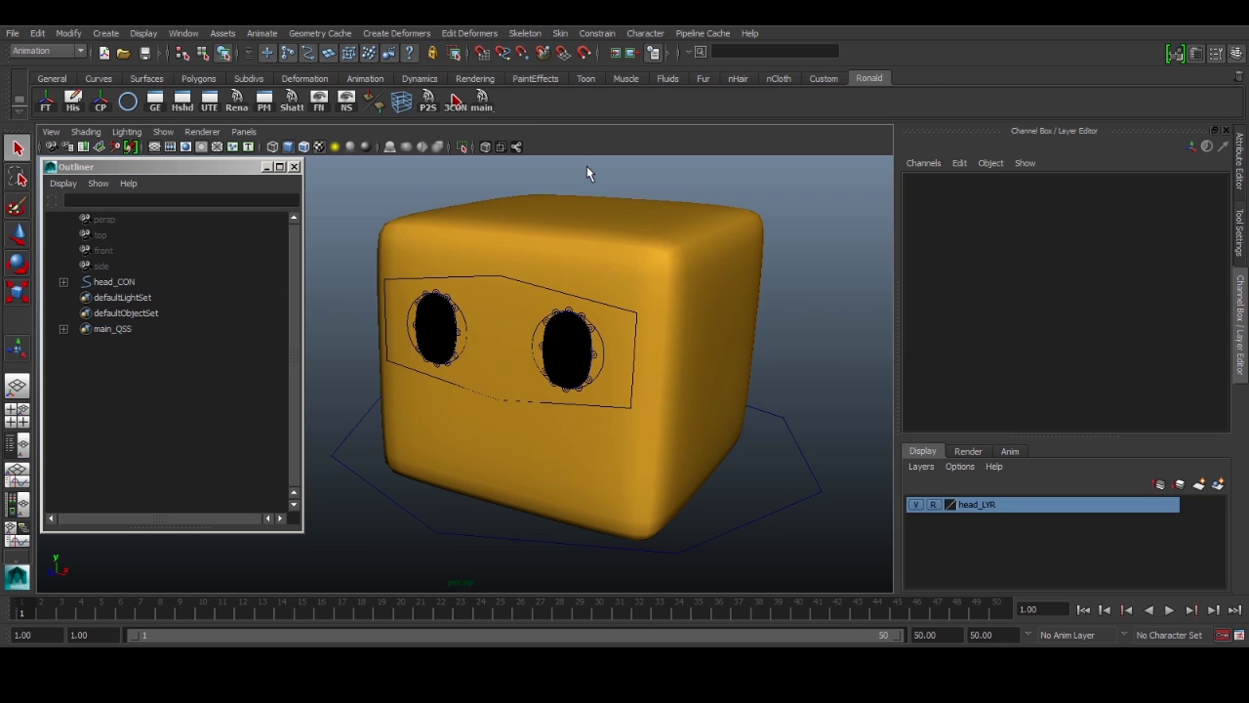
Step: Test selecting all controls through the main_QSS shelf shortcut and expand the set to list its members
click(482, 101)
click(779, 422)
click(488, 104)
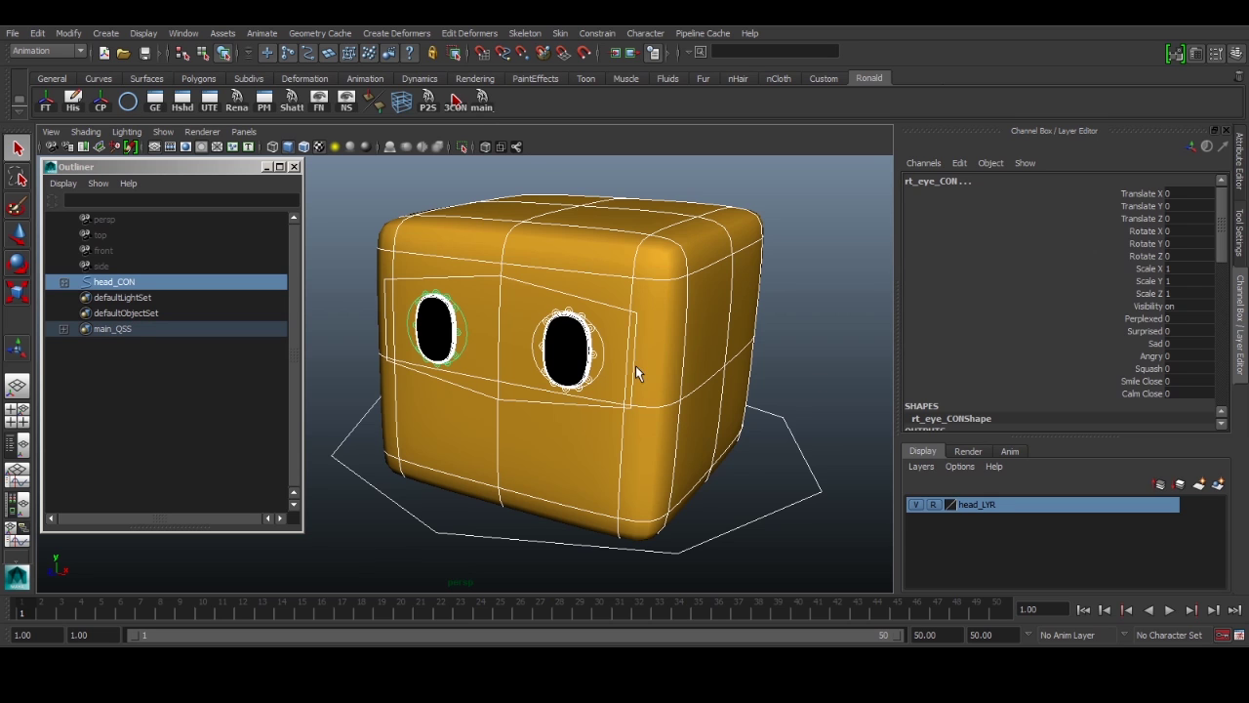
click(64, 329)
click(365, 322)
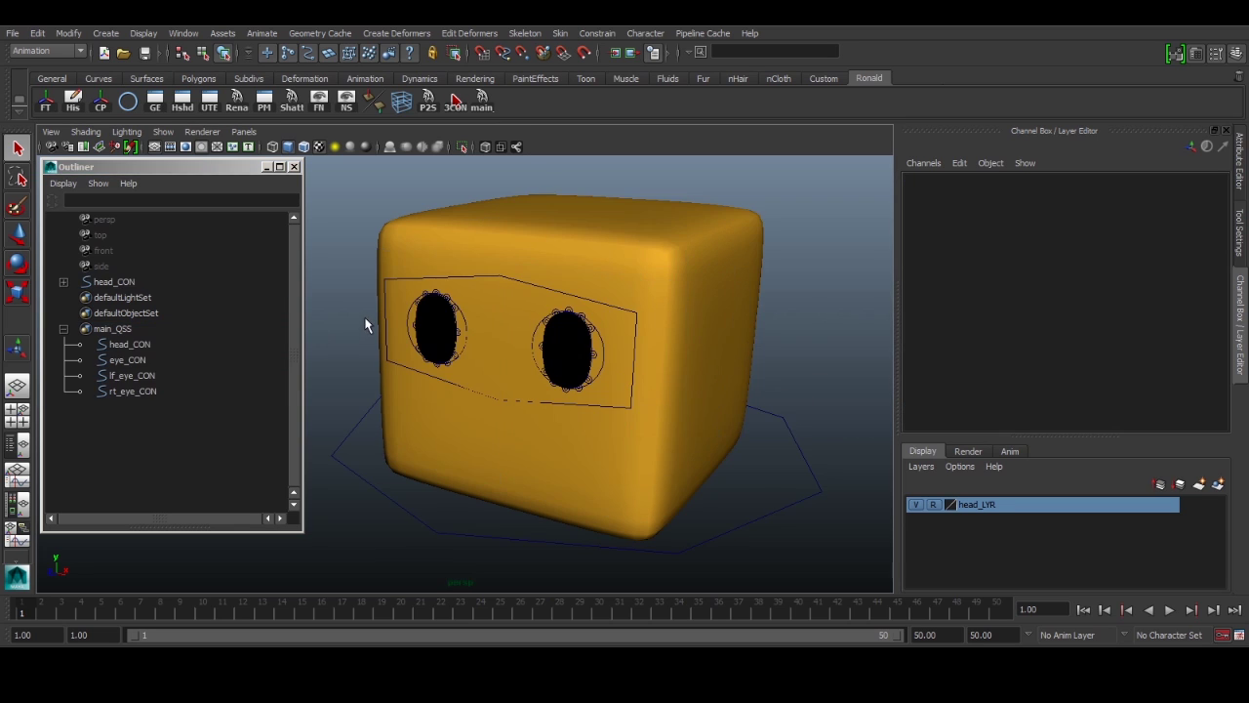
Step: Check the main_QSS members by selecting head_CON, eye_CON, lf_eye_CON and rt_eye_CON individually, and collapse the set
click(139, 338)
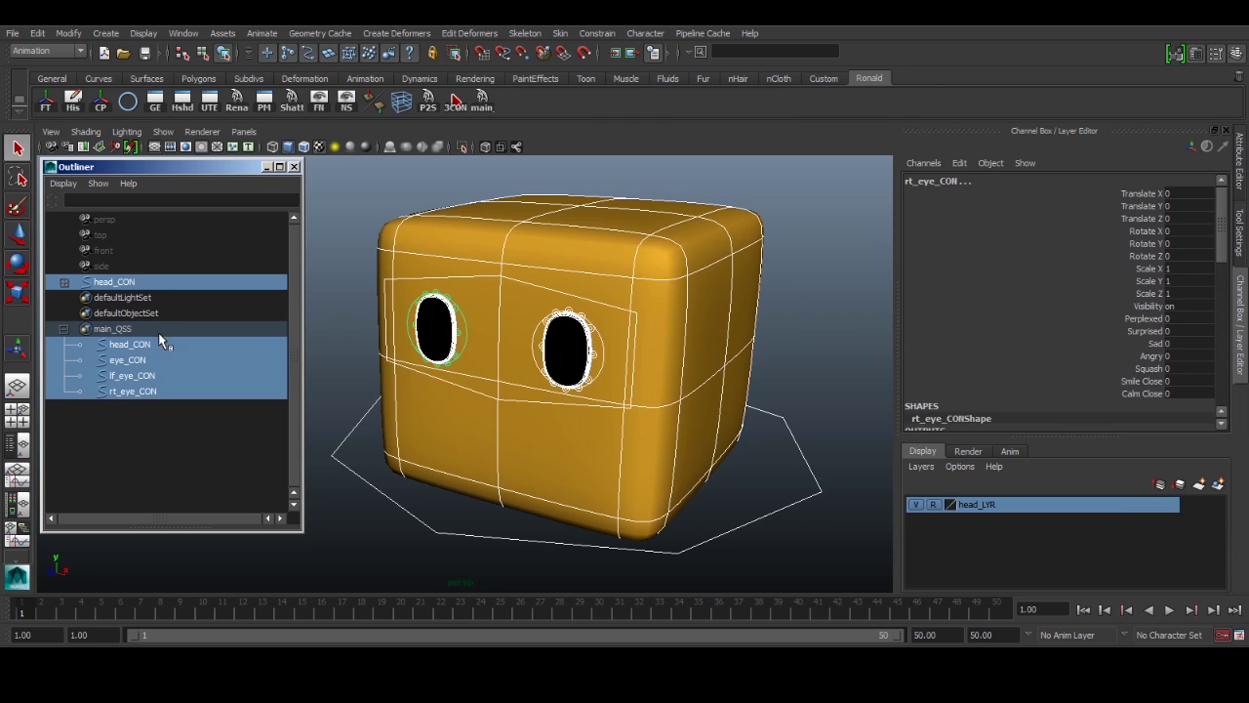
click(131, 344)
click(129, 359)
click(134, 391)
click(137, 344)
click(131, 359)
click(137, 345)
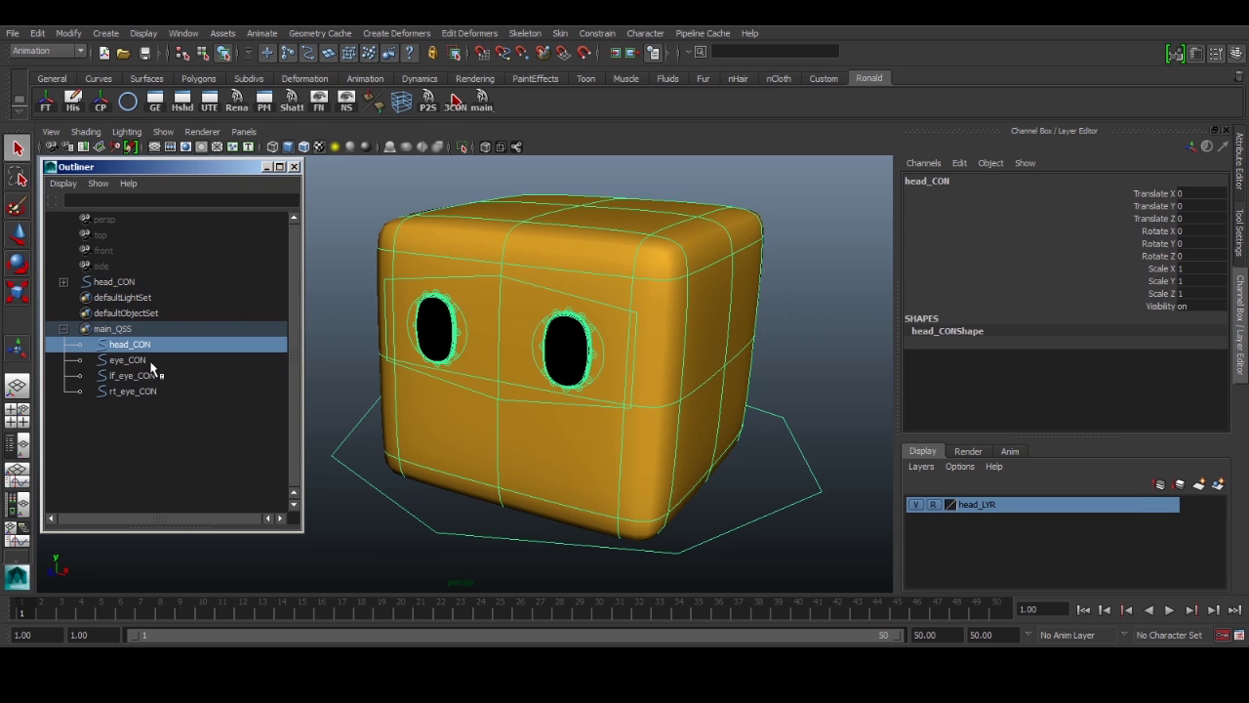
click(151, 362)
click(159, 346)
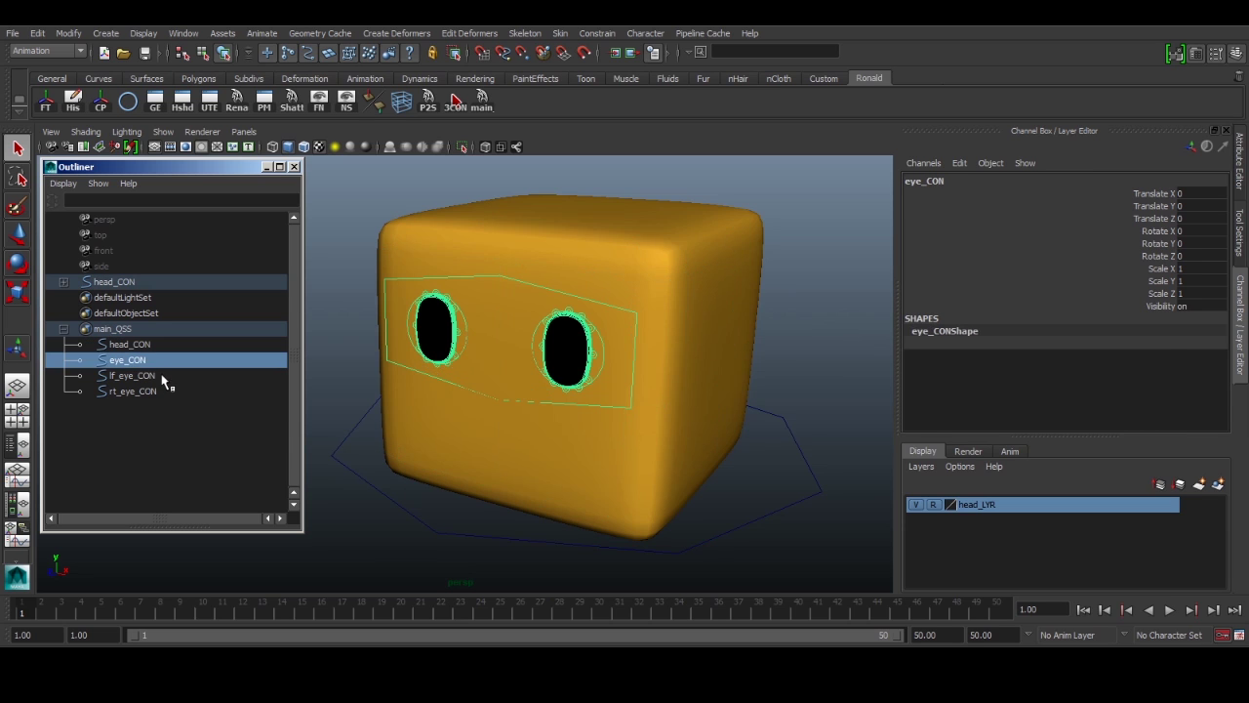
click(141, 361)
click(161, 377)
click(153, 347)
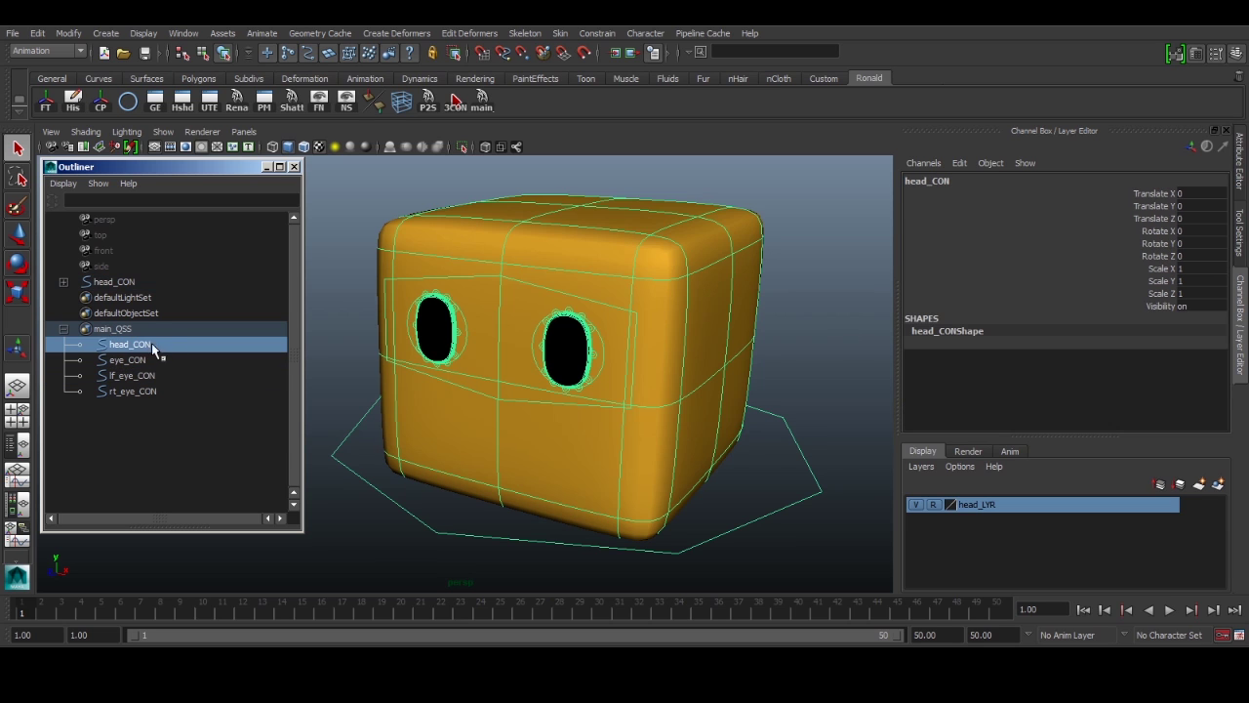
click(66, 329)
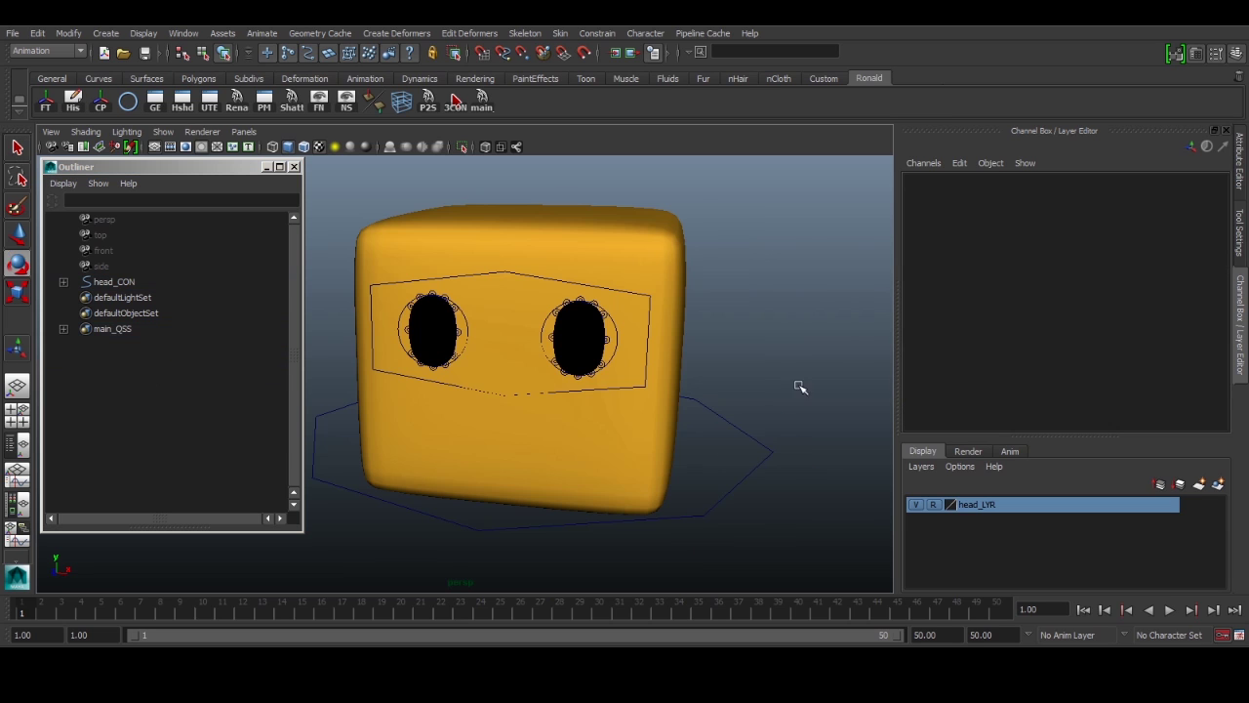
Step: Select the head control and set a key on all its channels at frame 1
key(q)
click(772, 454)
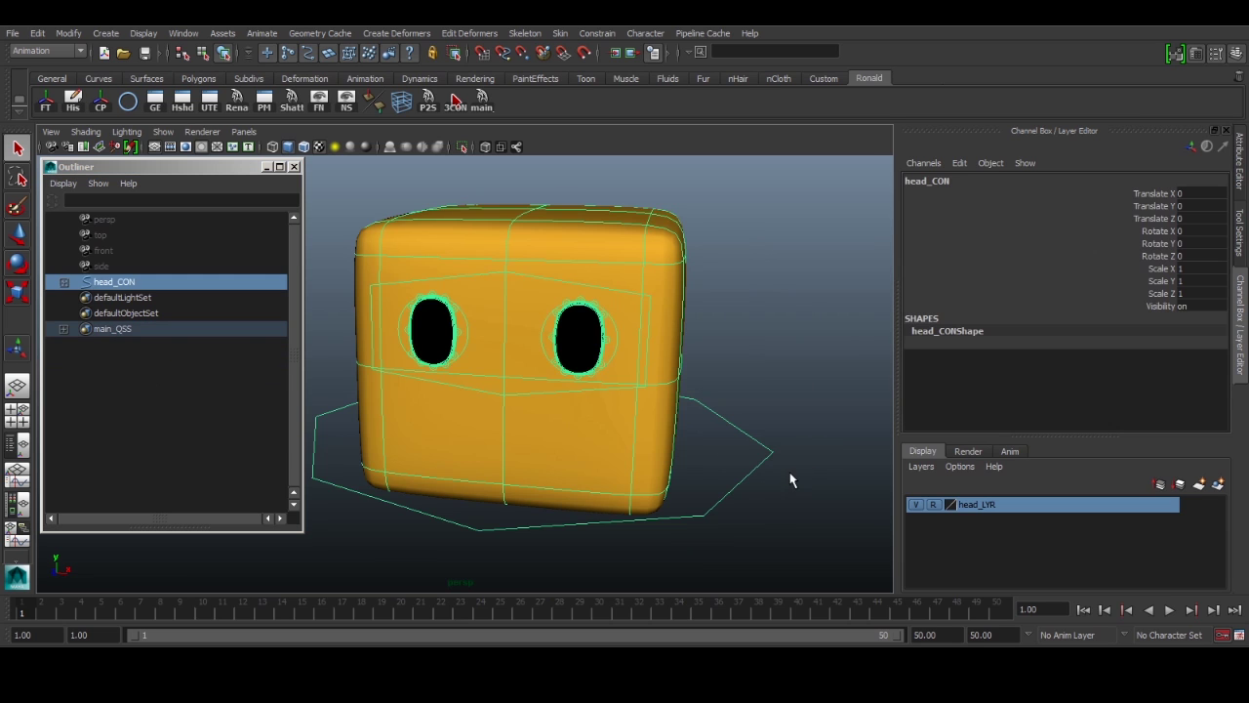
drag(753, 478, 62, 625)
key(s)
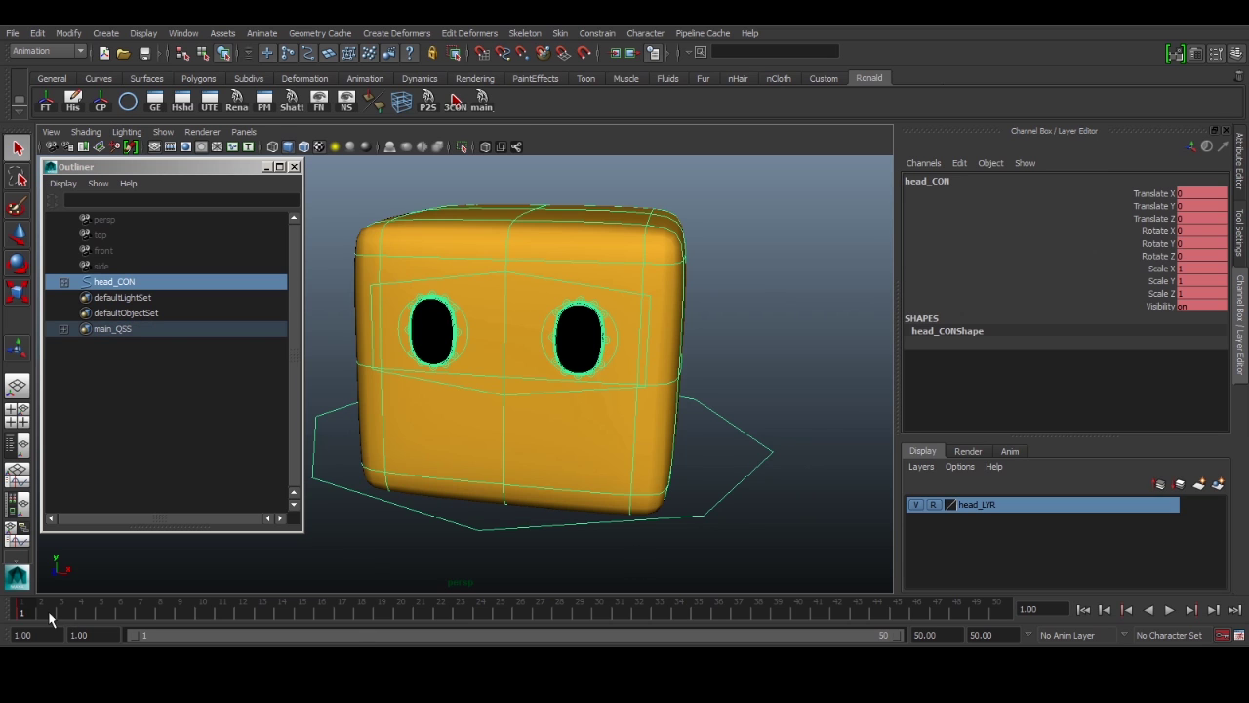
Step: Key the head control at frames 8, 12 and 19, turning it to Rotate Y -20.618 from frame 12
key(alt+v)
key(alt+v)
key(e)
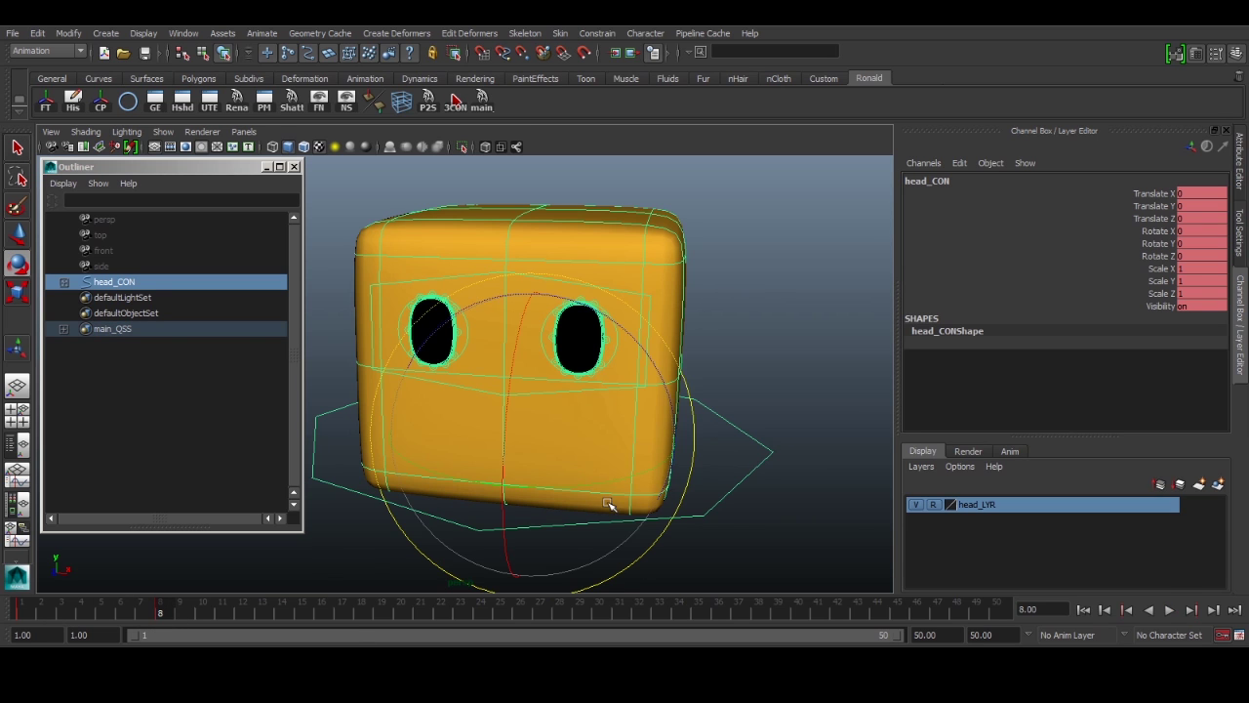
drag(243, 608, 243, 610)
drag(614, 476, 556, 488)
Step: Play back the head turn to review its timing
key(alt+v)
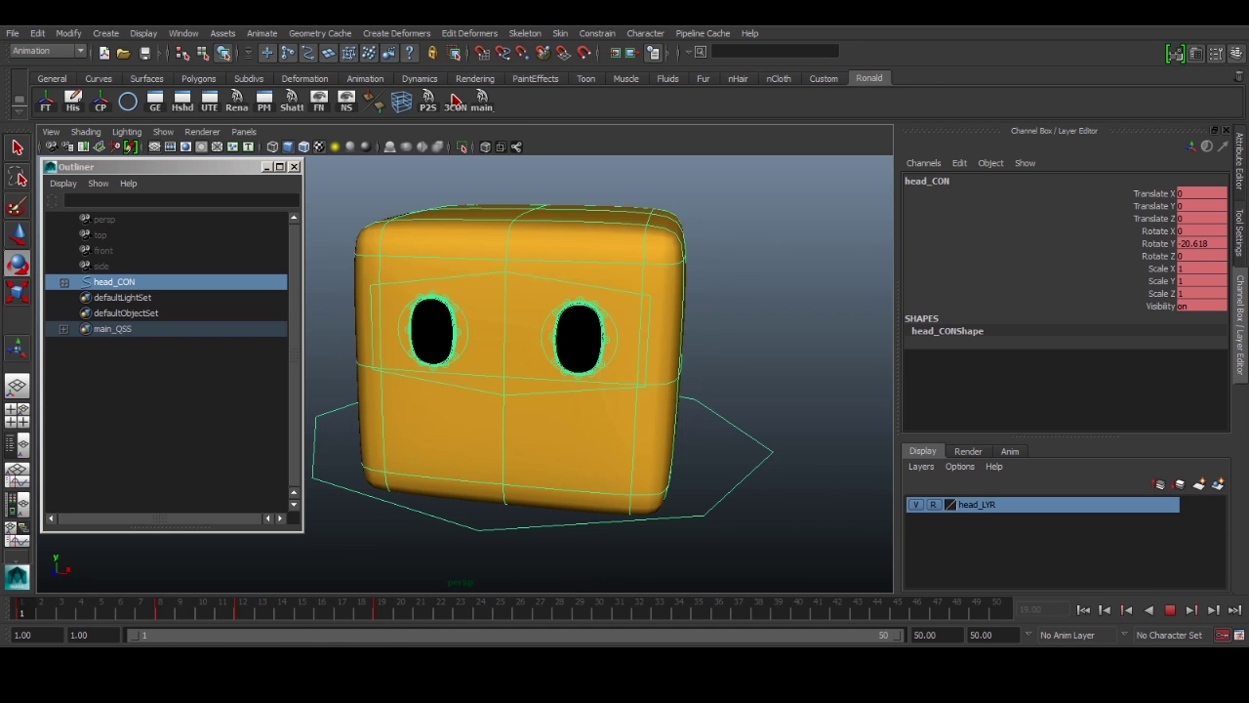
key(alt+v)
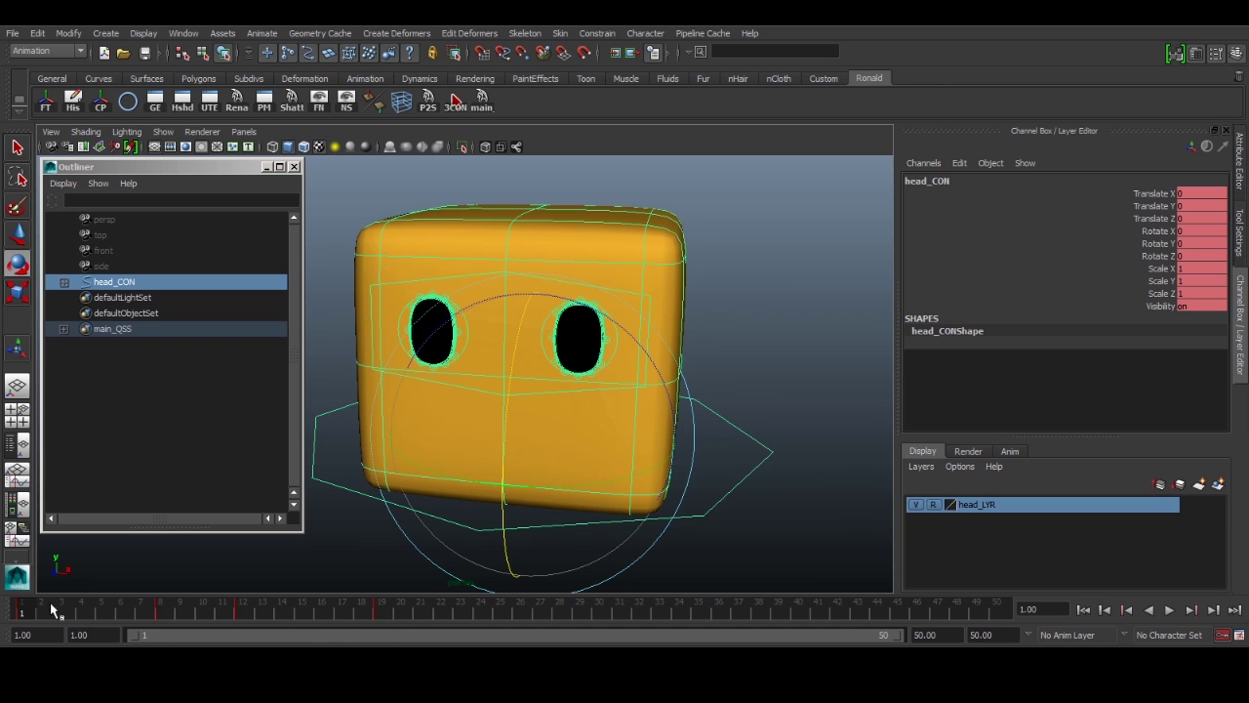
key(alt+v)
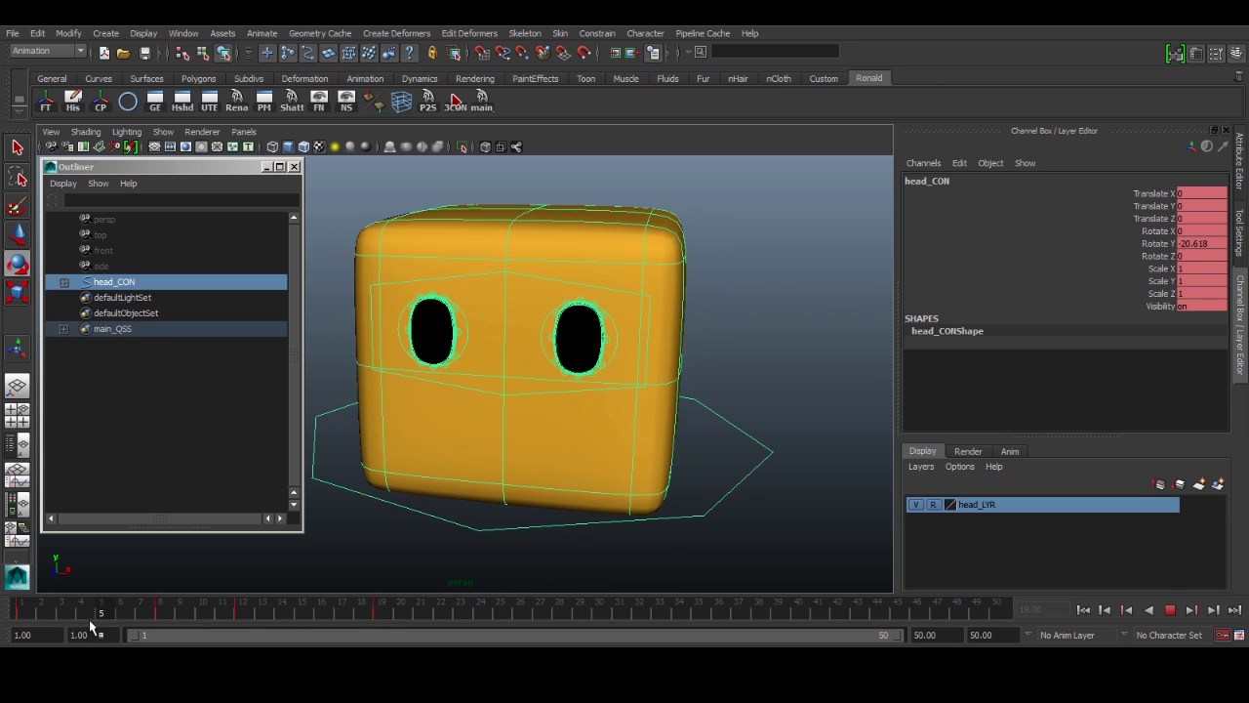
Step: Tilt the head control down to Rotate X 4.162 at frame 10, in the middle of the turn
click(202, 611)
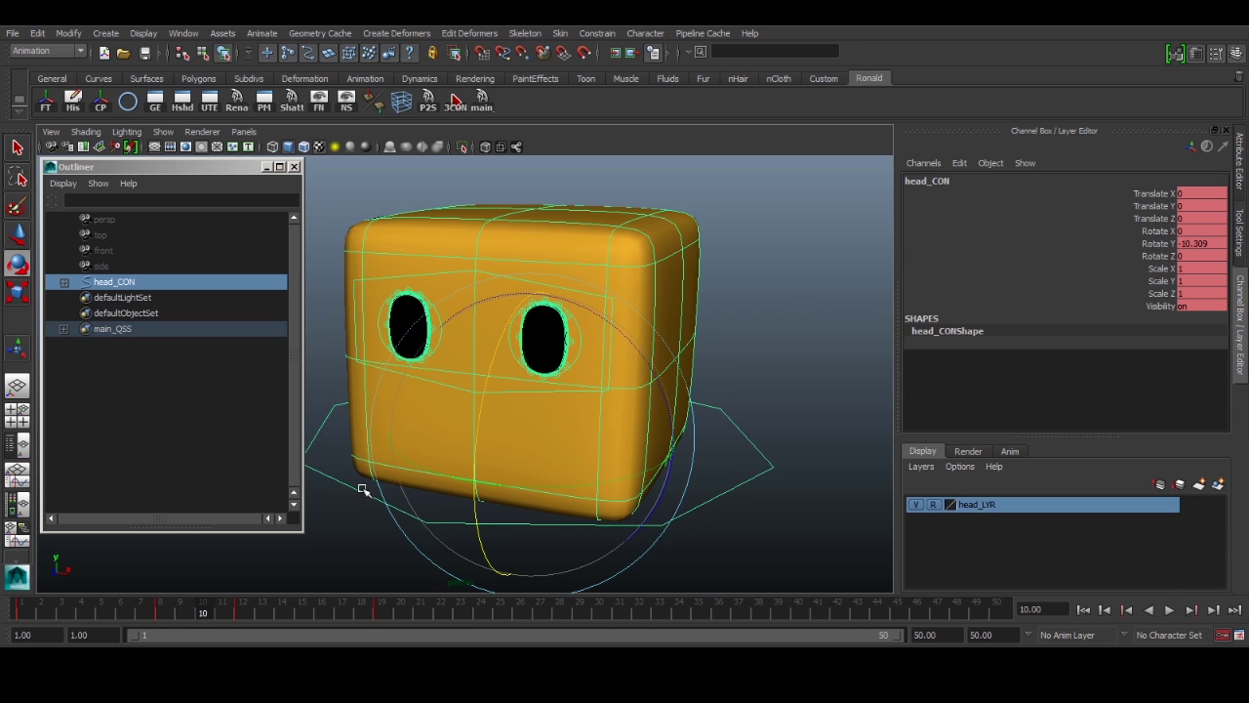
mouse_move(489, 390)
mouse_down()
mouse_move(494, 334)
mouse_move(478, 411)
mouse_move(490, 381)
mouse_up()
key(ctrl+z)
key(ctrl+z)
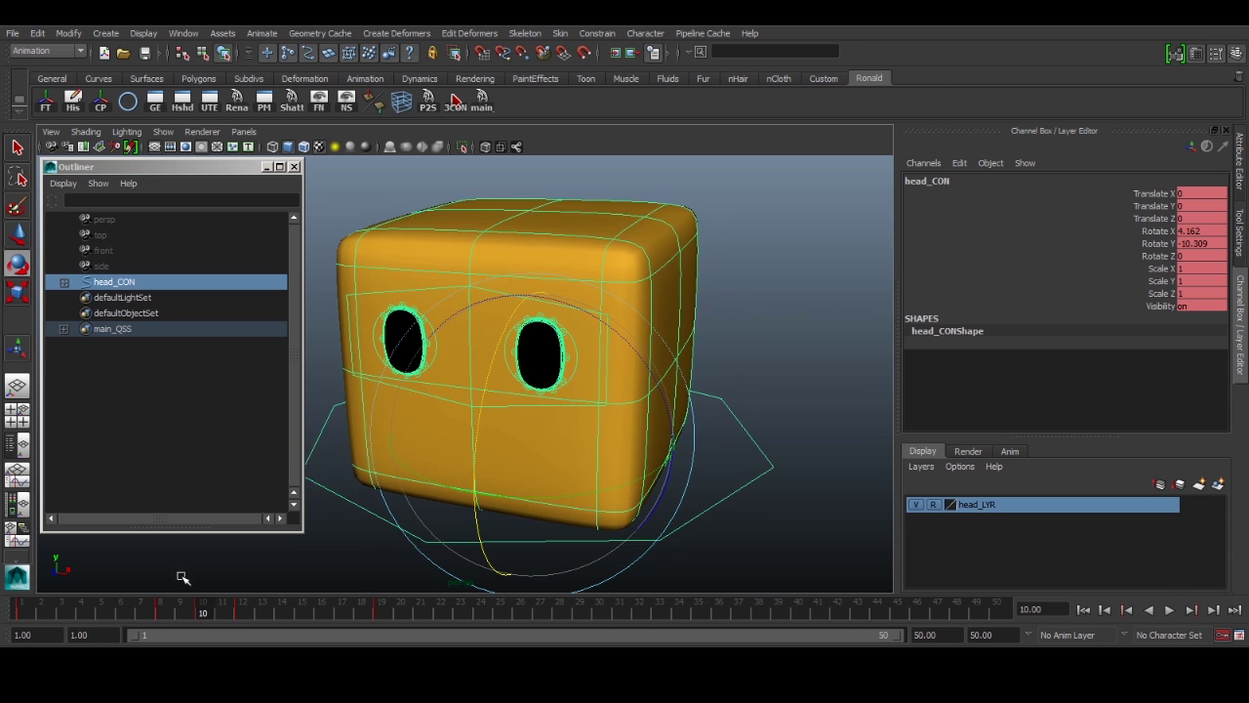
Step: Play back and scrub the head turn to review the added dip
click(164, 610)
key(alt+v)
drag(122, 610, 310, 610)
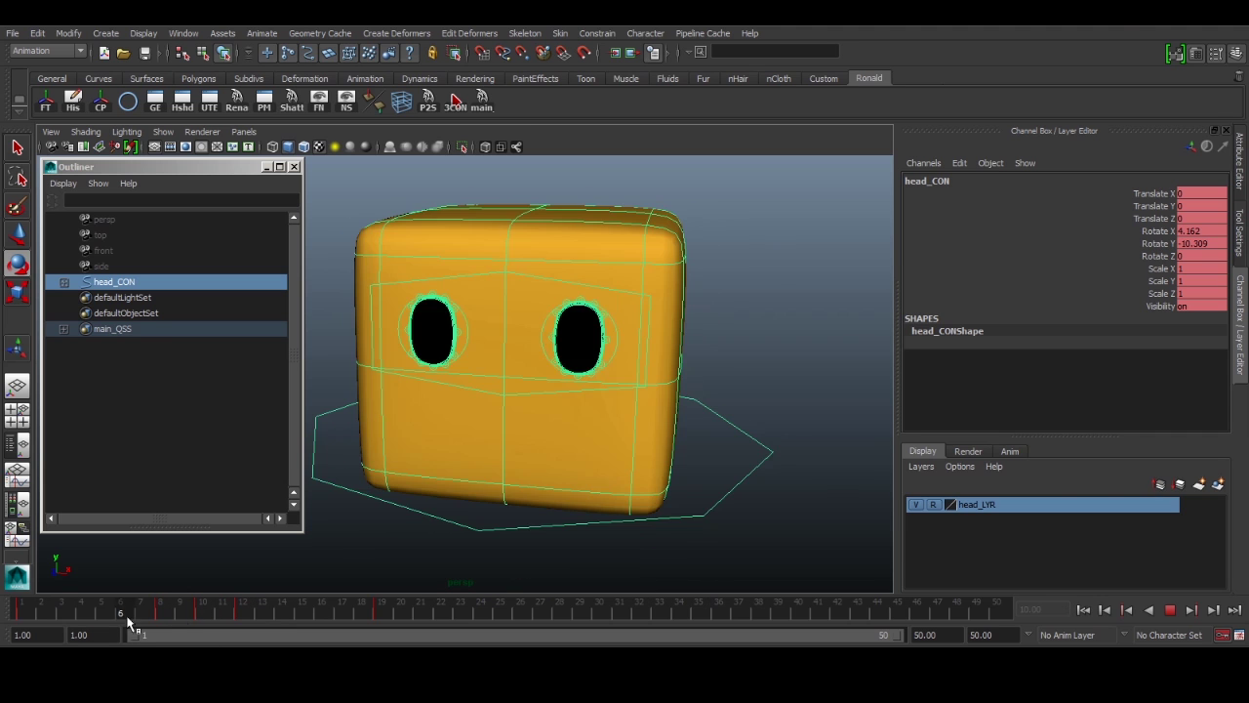
Step: Scrub and replay the opening frames of the head turn to examine the motion between frames 1 and 12
mouse_move(175, 617)
mouse_down()
mouse_move(328, 613)
mouse_move(98, 617)
mouse_up()
mouse_move(306, 613)
mouse_down()
mouse_move(198, 613)
mouse_move(362, 613)
mouse_move(229, 613)
mouse_move(325, 635)
mouse_up()
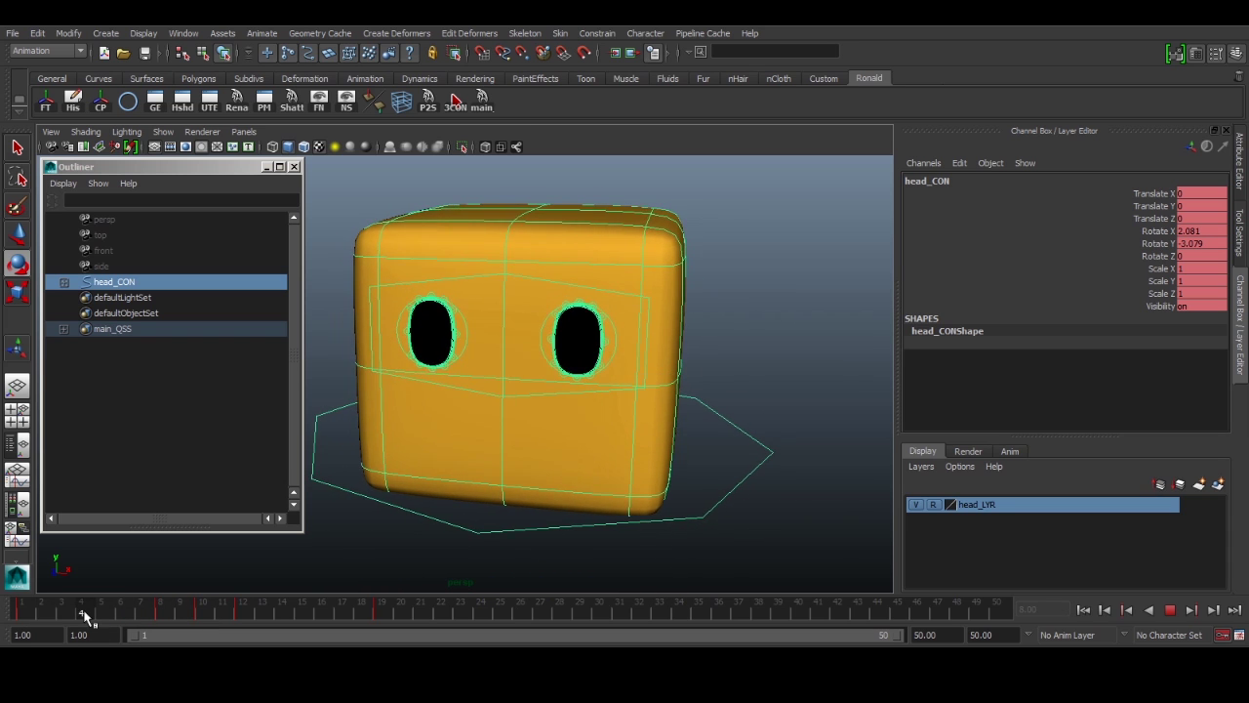
click(69, 616)
key(alt+v)
click(105, 618)
key(alt+v)
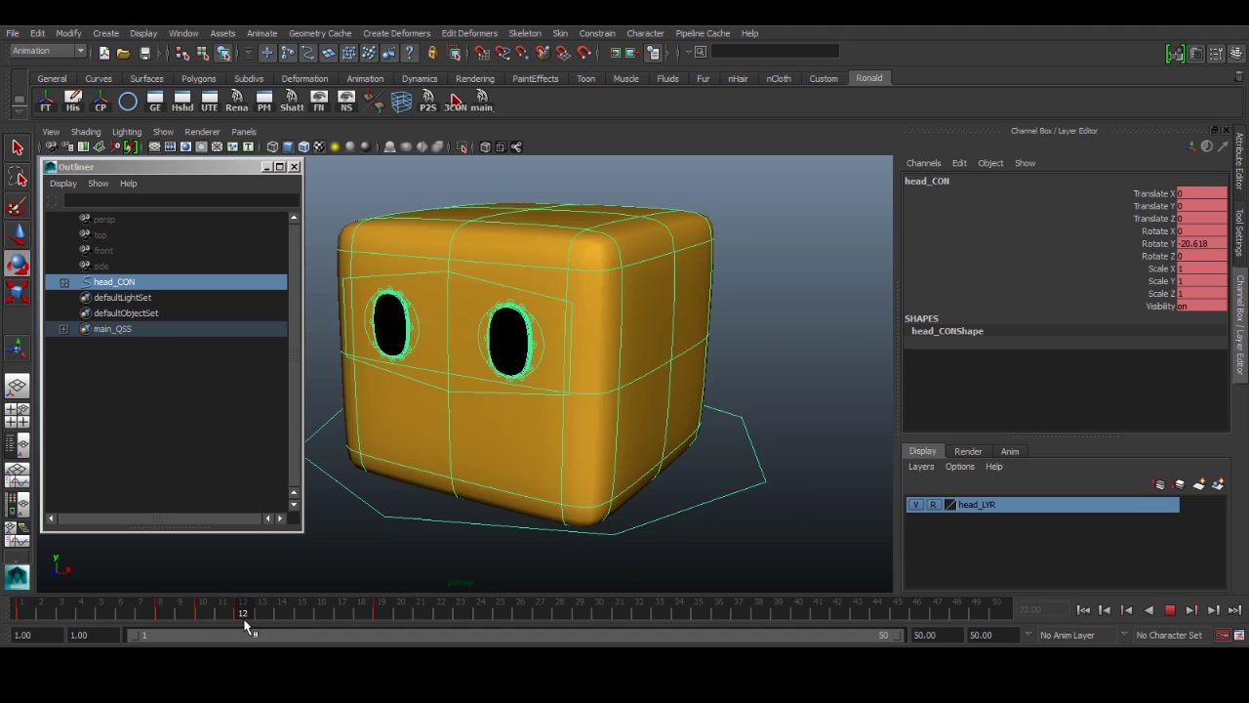
key(alt+v)
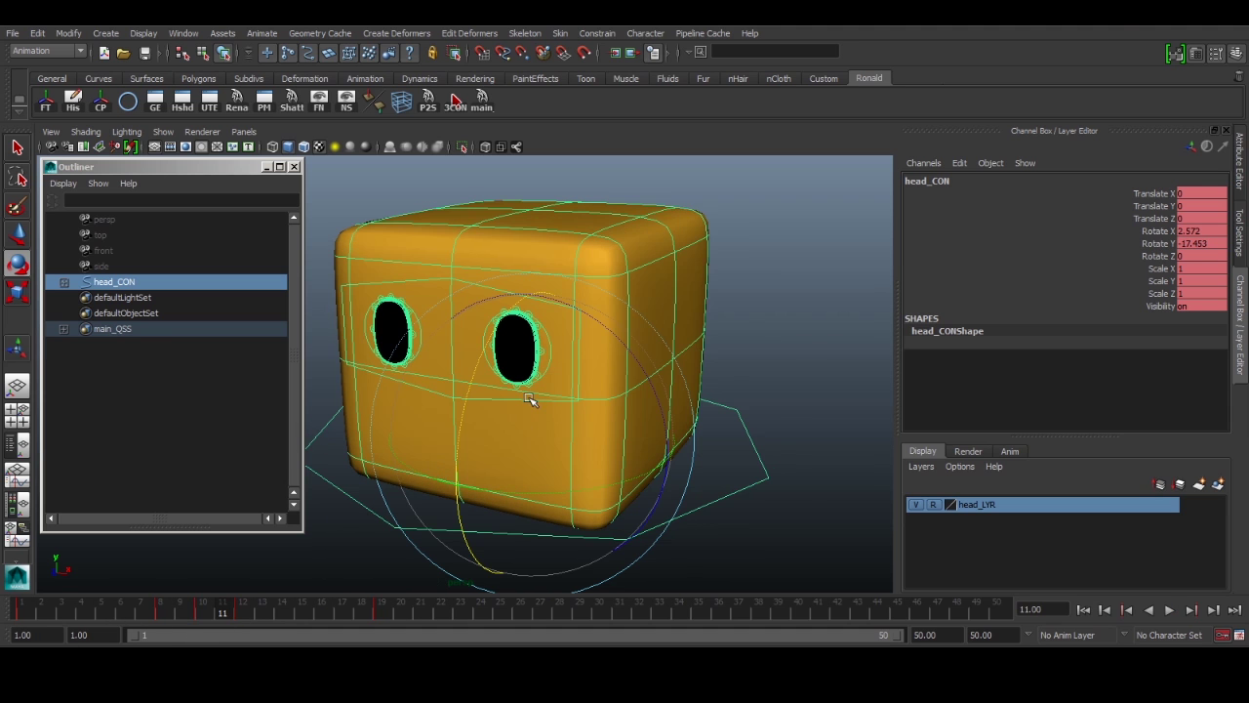
click(202, 607)
mouse_move(184, 617)
mouse_down()
mouse_move(167, 613)
mouse_move(179, 613)
mouse_up()
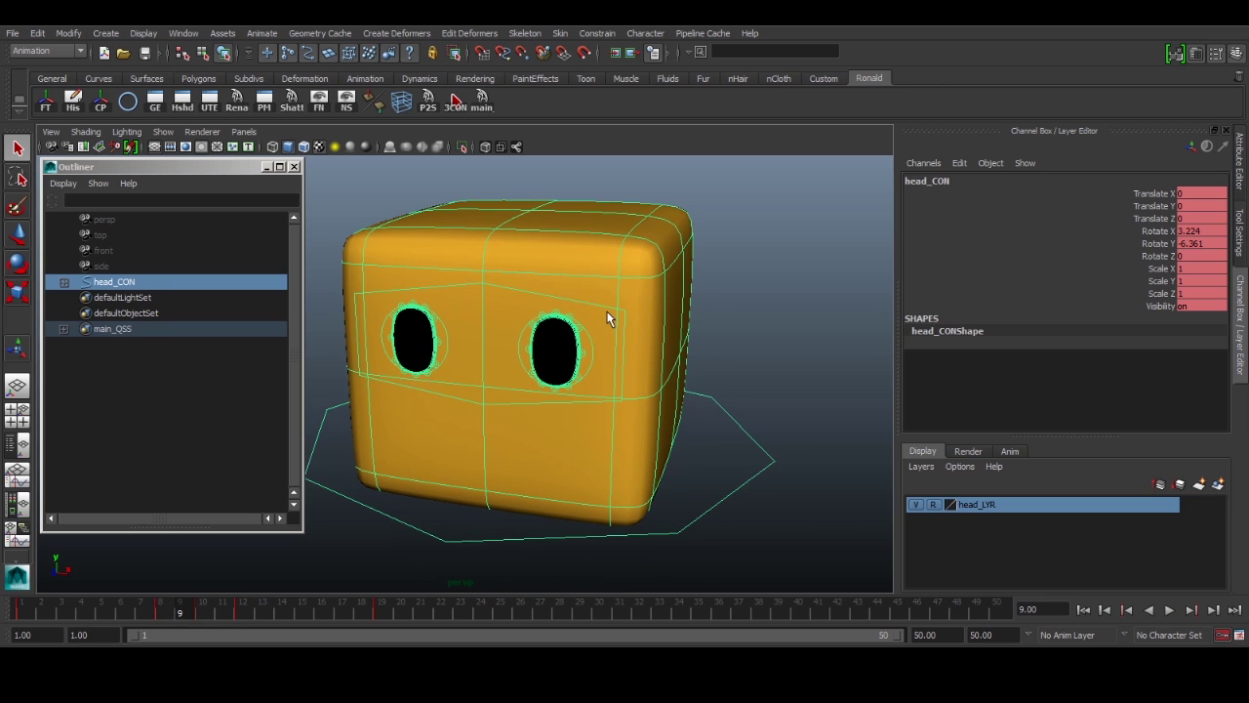
Step: Select both eye controls together with the head control and key them at frames 8, 10, 12 and 19
click(586, 336)
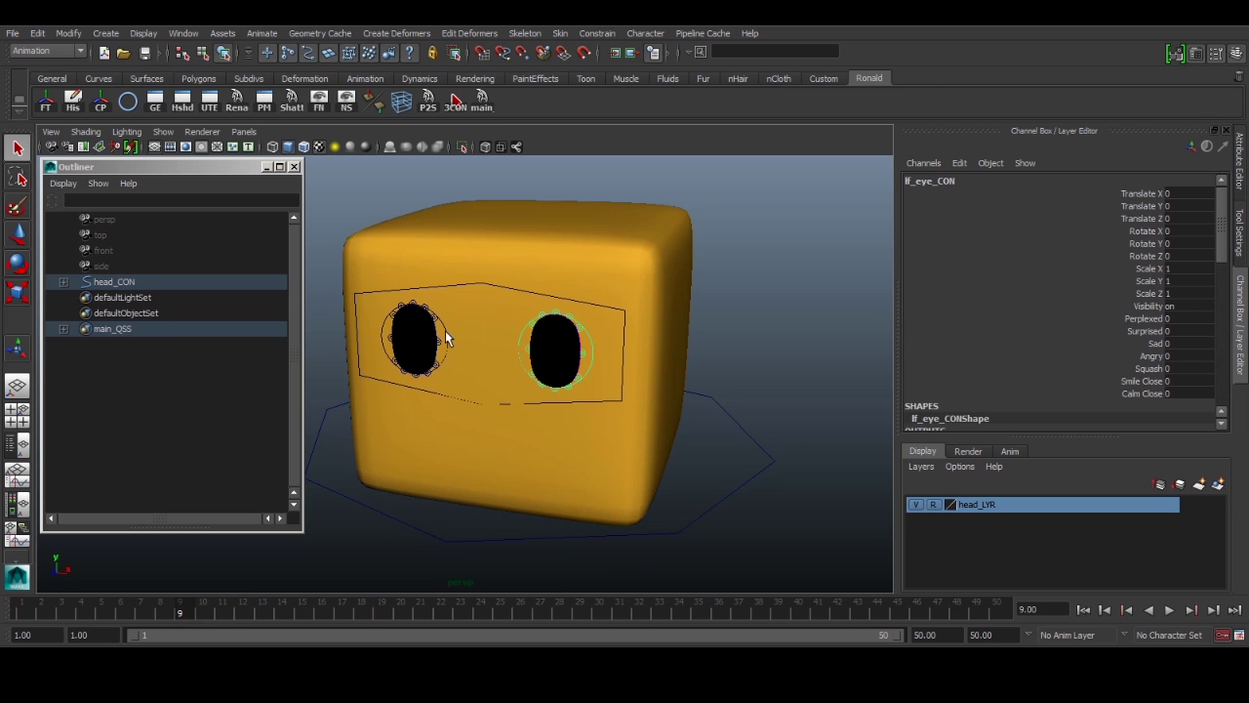
shift+click(445, 335)
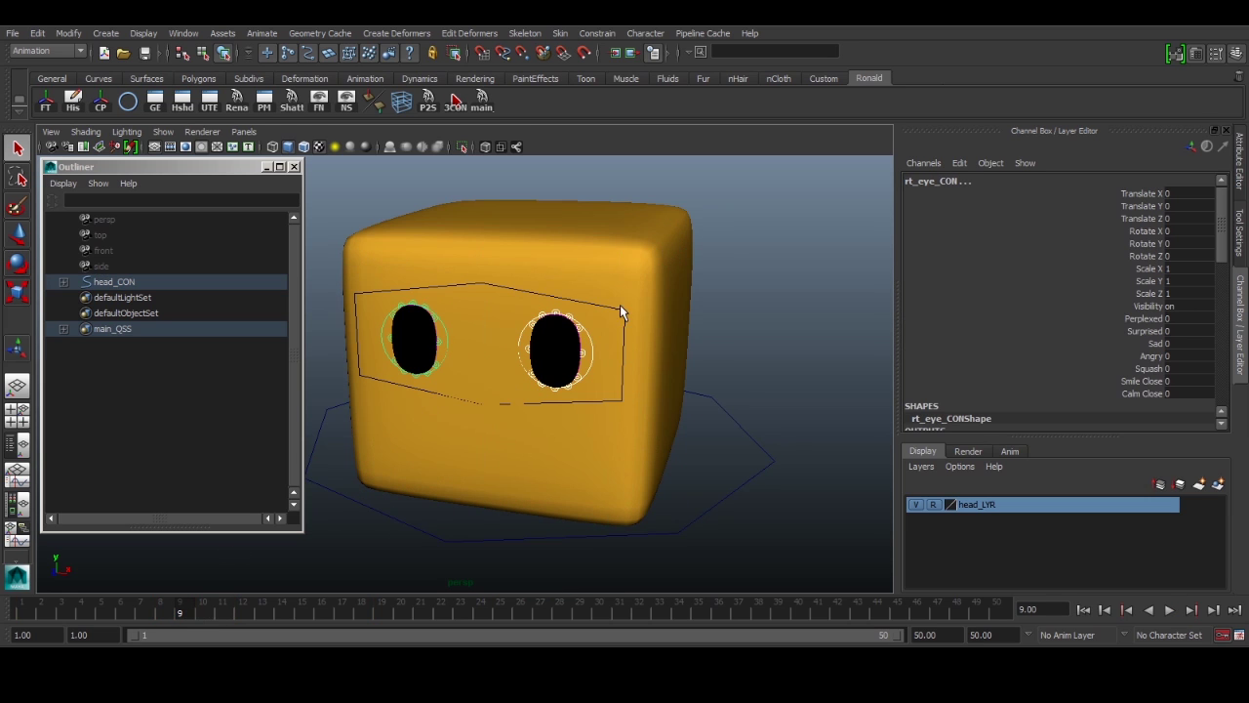
click(738, 484)
drag(36, 613, 381, 611)
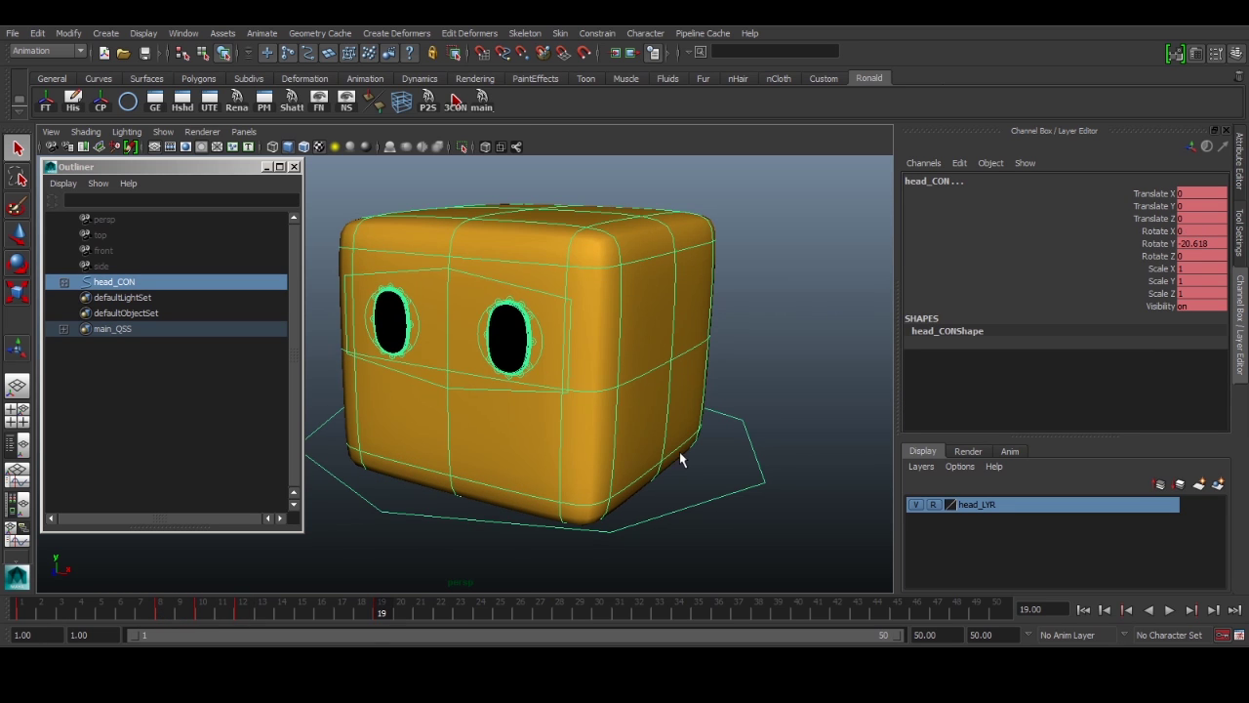
shift+drag(688, 514, 637, 463)
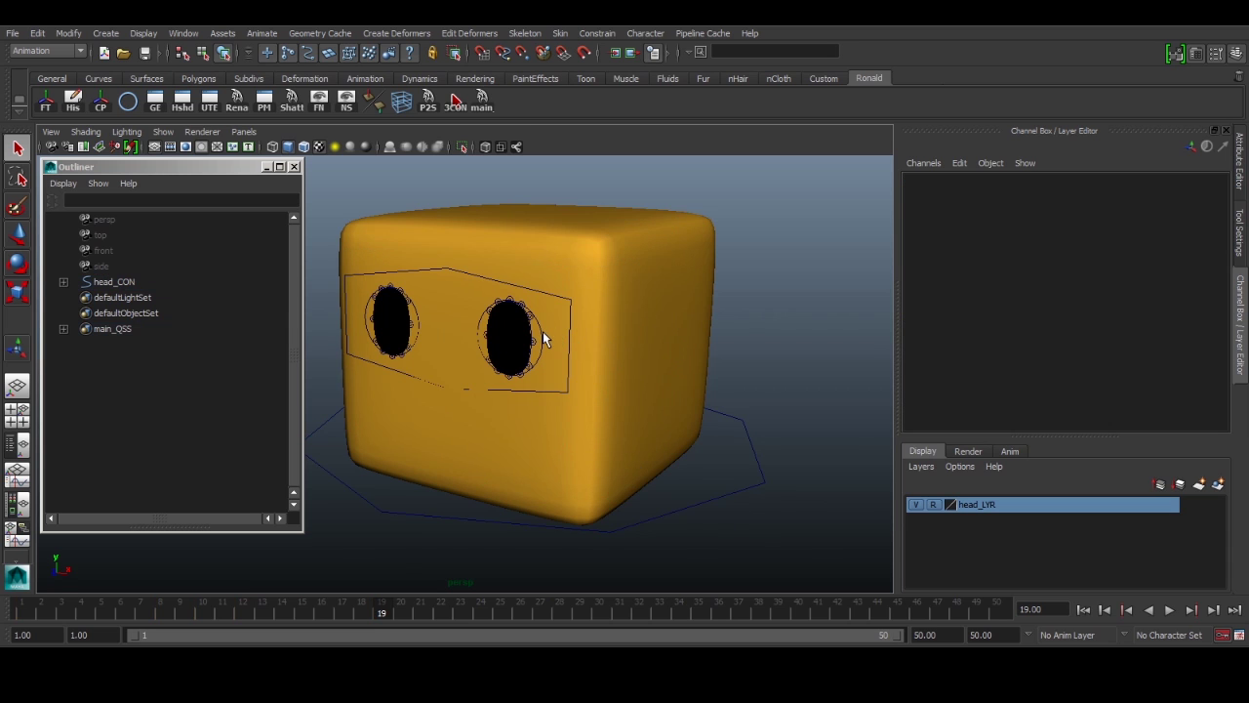
Step: Set Smile Close to 1 on both eye controls at frame 10 to close the eyes during the turn
key(Left)
key(Right)
click(167, 607)
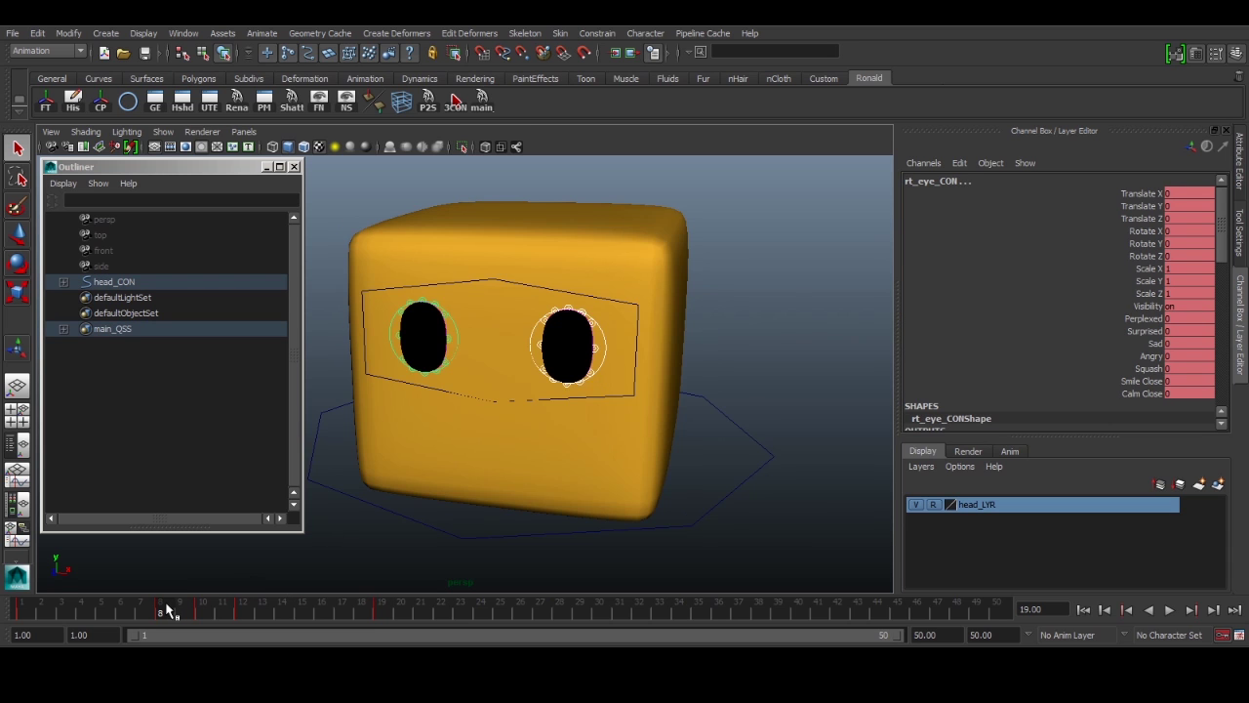
drag(167, 610, 203, 609)
click(1092, 357)
click(1113, 381)
middle_drag(668, 433, 776, 426)
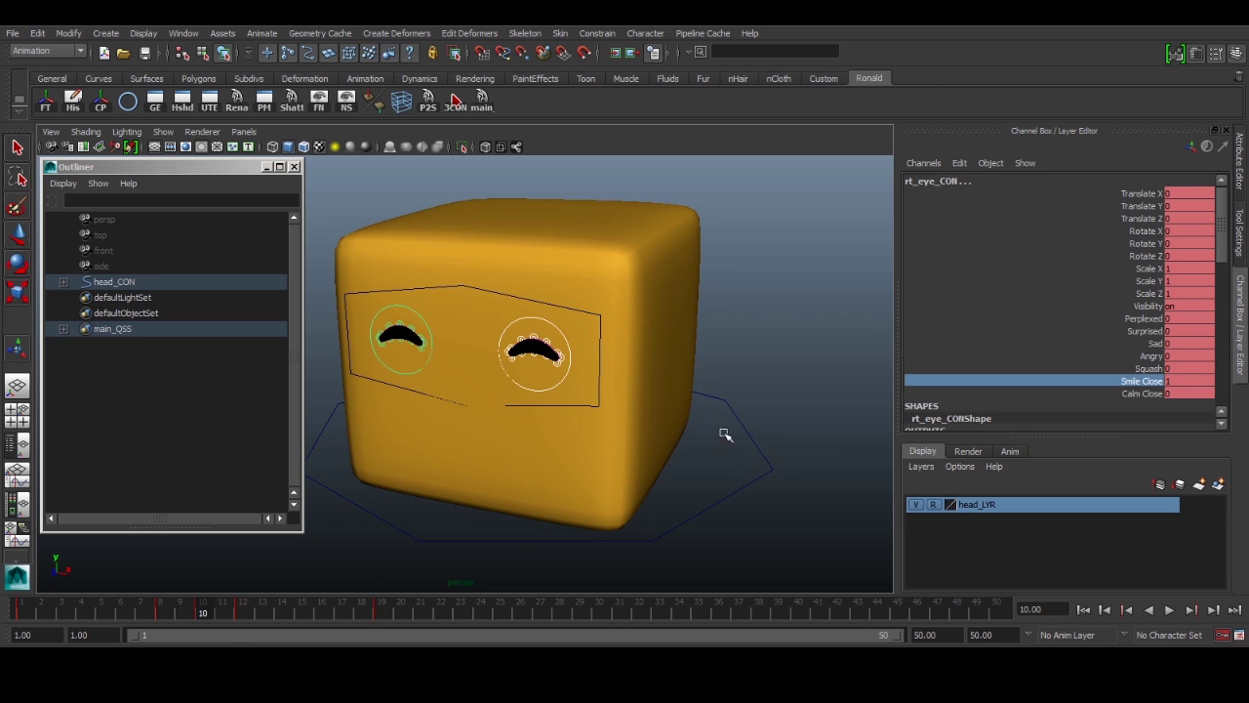
Step: Shift the blink keys on both eye controls one frame later, to frames 9, 11 and 13, and play back the timing
key(alt+v)
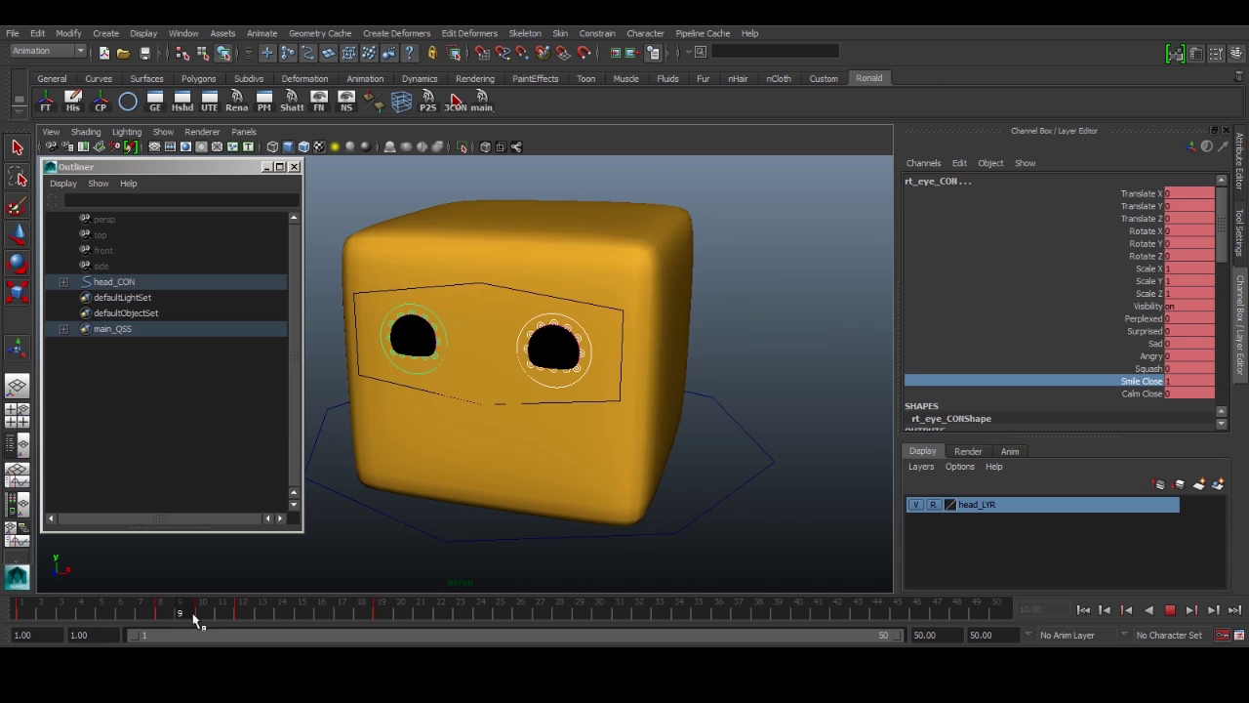
drag(201, 611, 28, 630)
key(alt+v)
drag(151, 580, 276, 524)
key(alt+v)
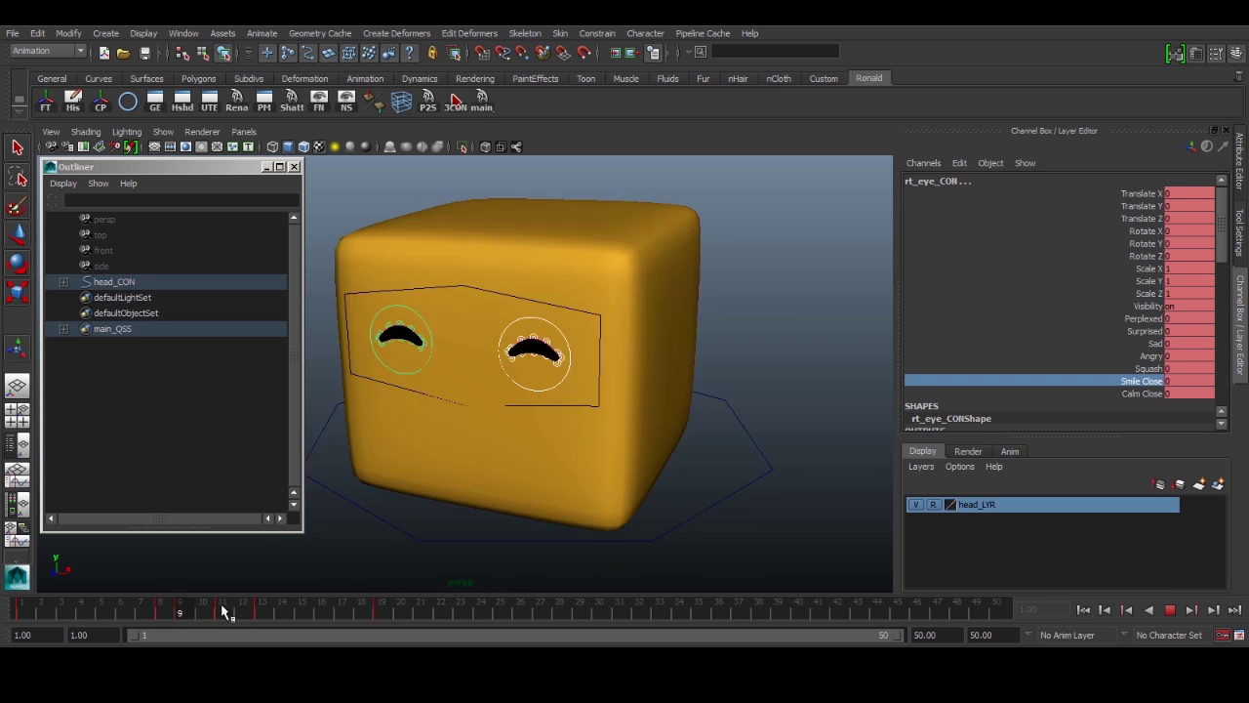
key(alt+v)
key(alt+v)
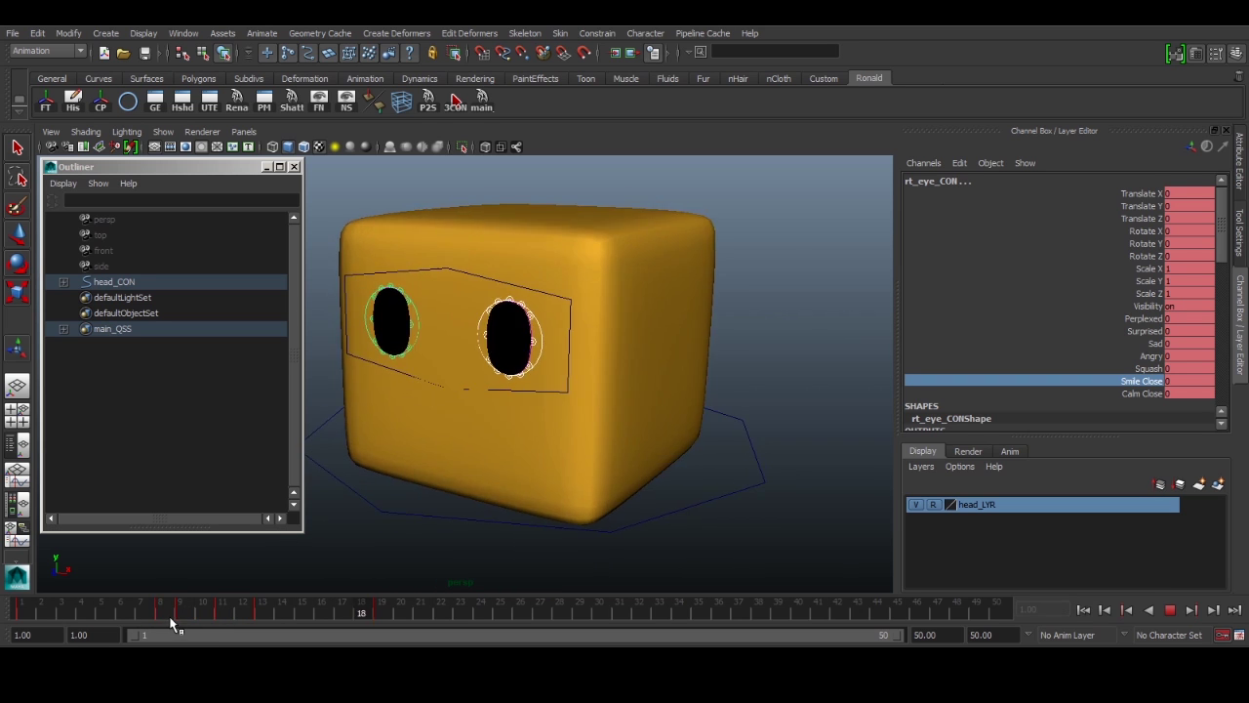
key(alt+v)
Step: Squash the right eye control to Scale Y 0.824 at frame 13 and play back the blink
mouse_move(216, 612)
mouse_down()
mouse_move(37, 612)
mouse_move(261, 613)
mouse_up()
click(542, 331)
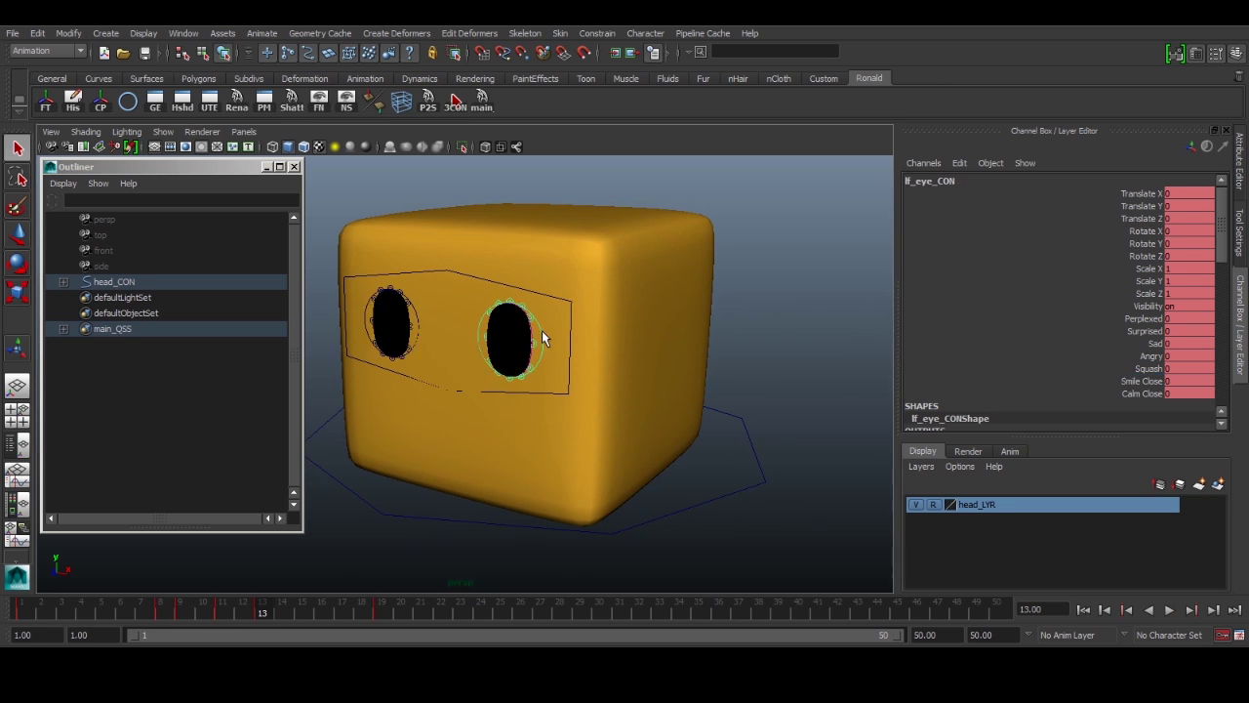
key(e)
key(r)
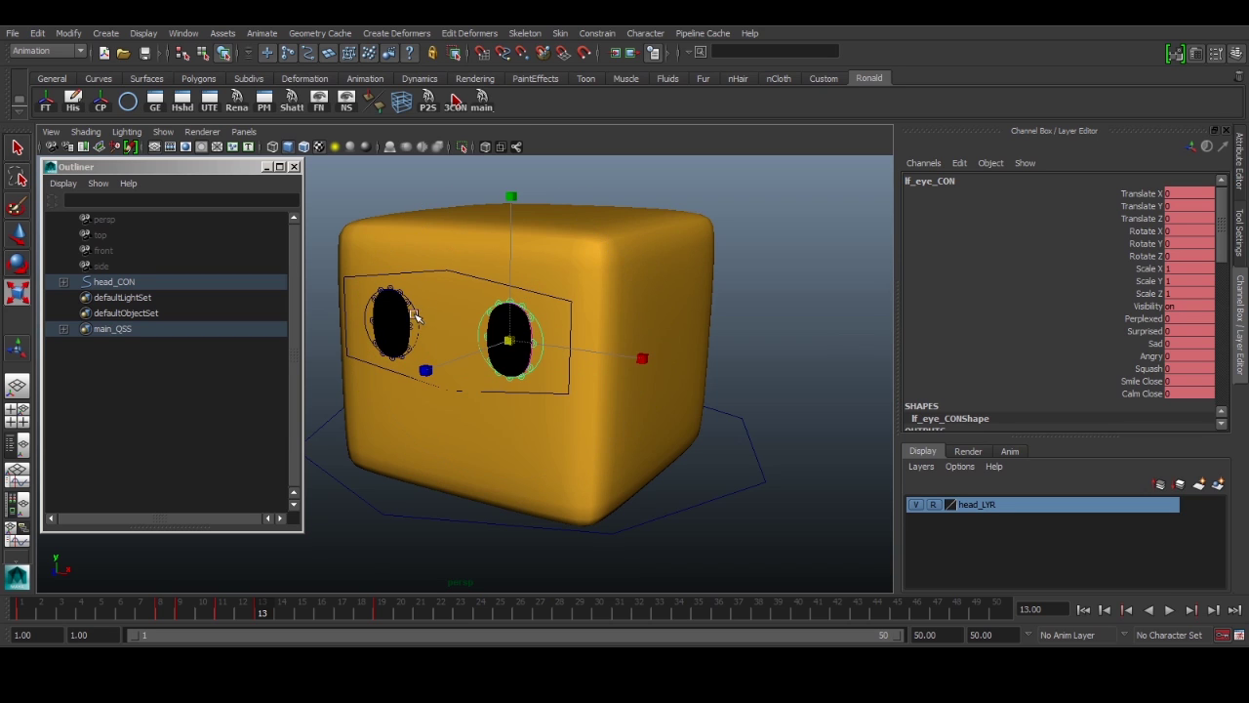
click(416, 315)
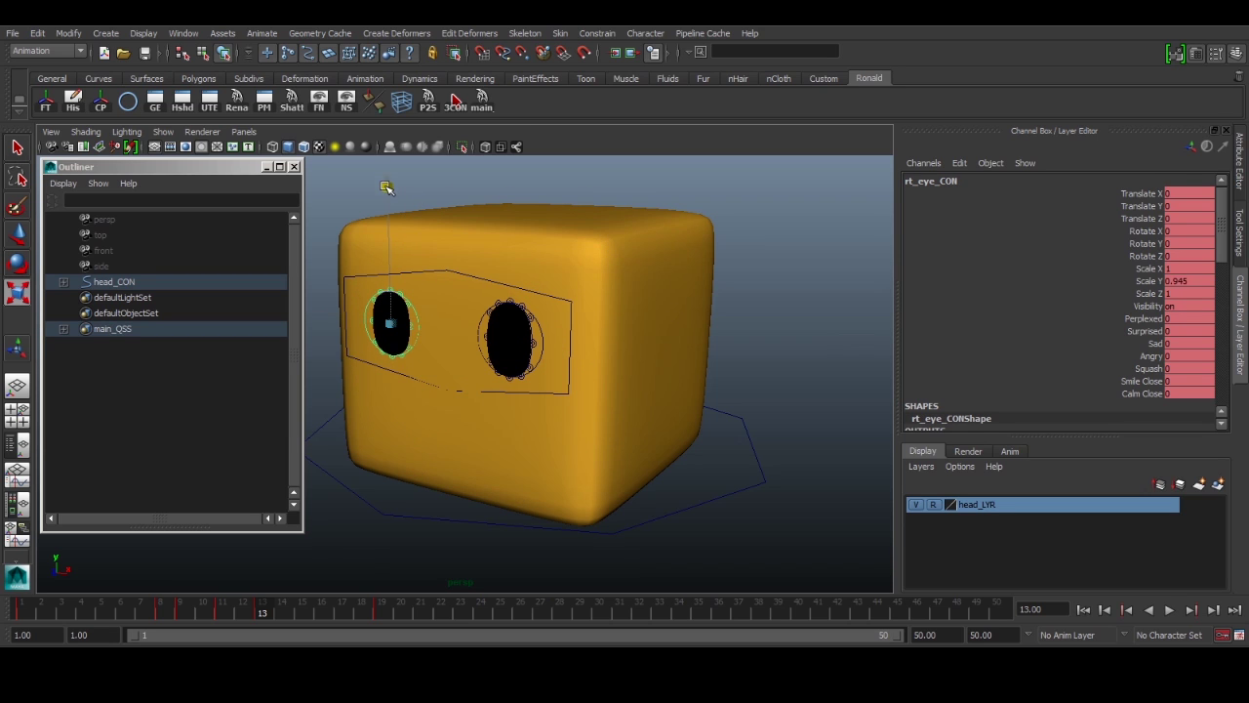
key(q)
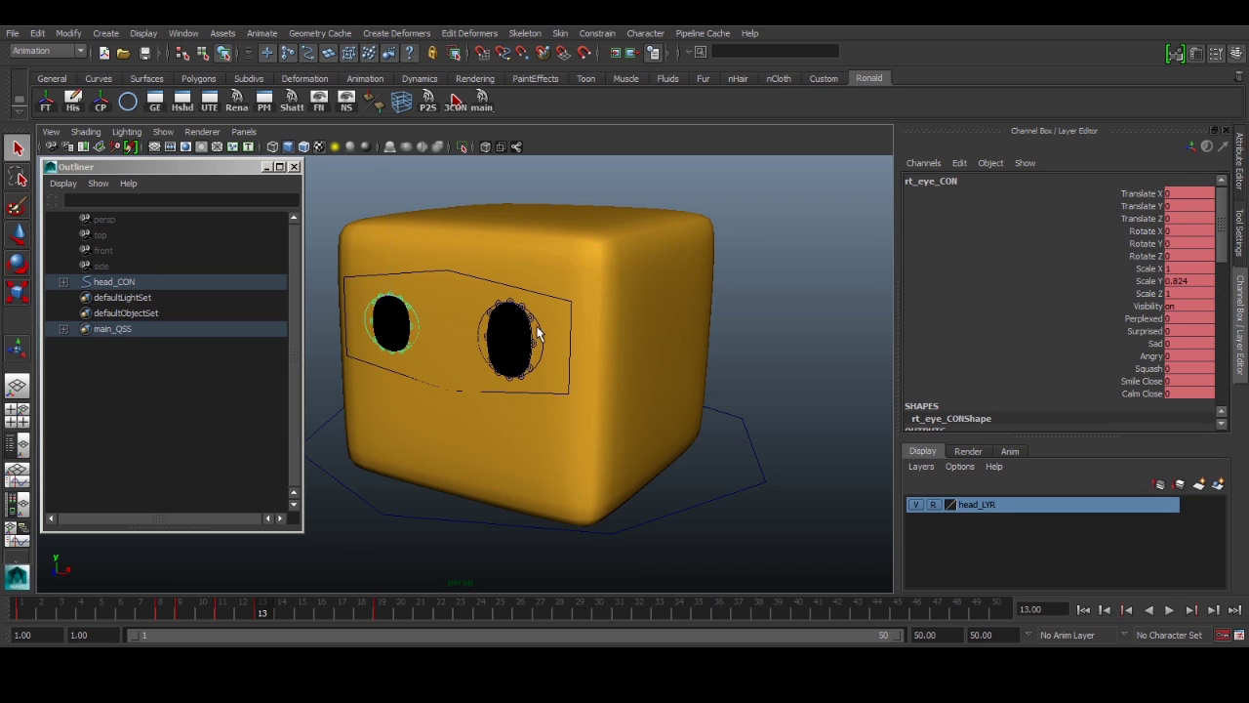
shift+click(541, 332)
key(alt+v)
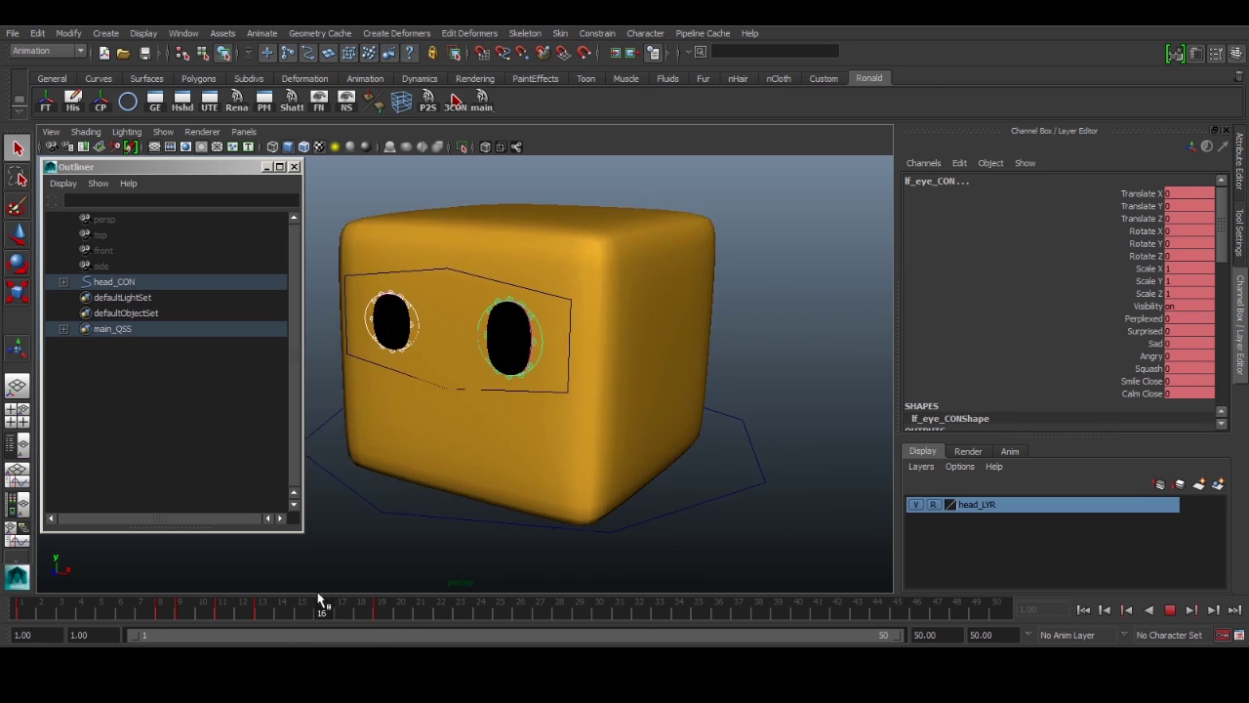
key(alt+v)
key(alt+v)
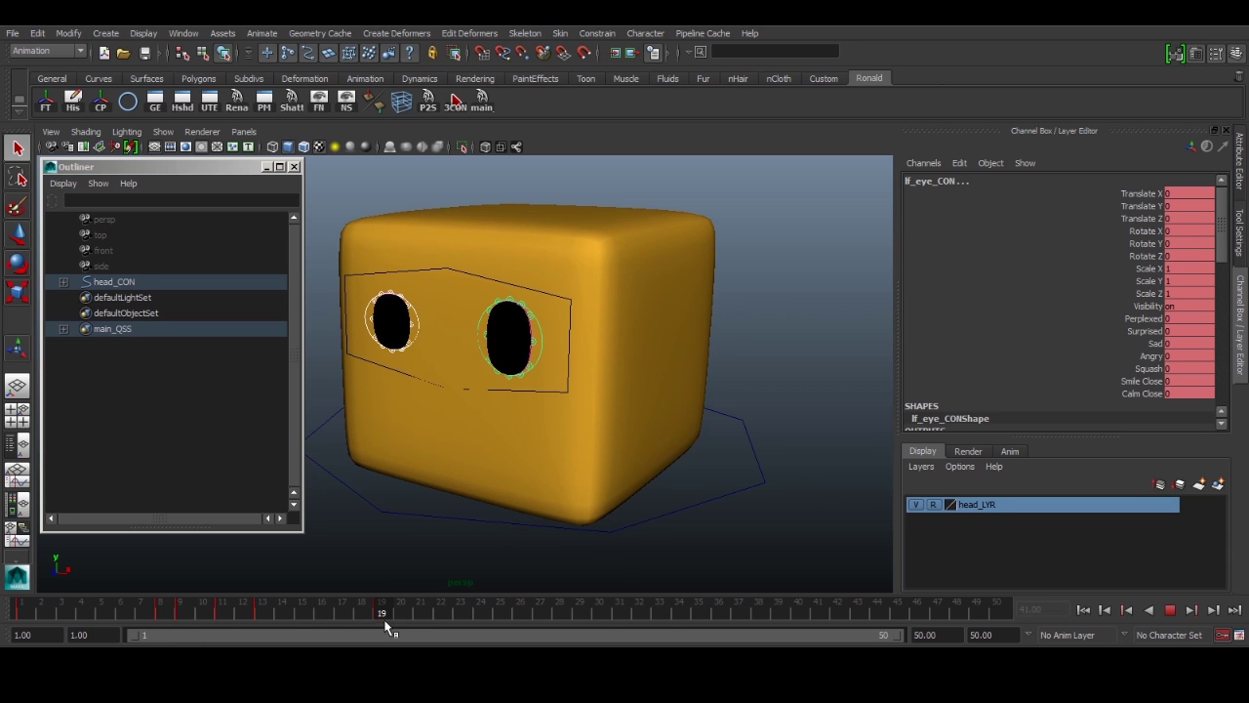
Step: Select all the rig controls with the main quick select set and key them at frame 19
click(487, 104)
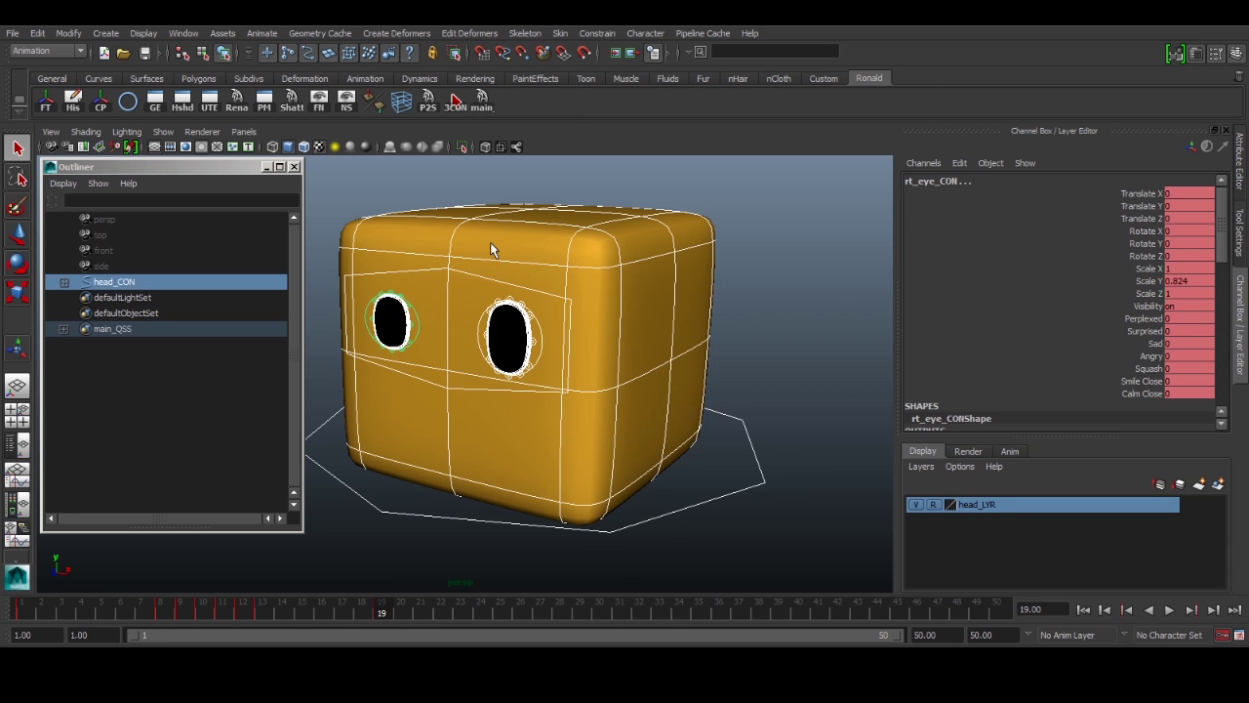
mouse_move(387, 610)
mouse_down()
mouse_move(234, 619)
mouse_move(383, 612)
mouse_up()
click(459, 608)
click(388, 607)
click(386, 612)
key(alt+v)
Step: Set Angry to 1 on both eye controls at frame 23
click(452, 605)
click(726, 386)
click(541, 336)
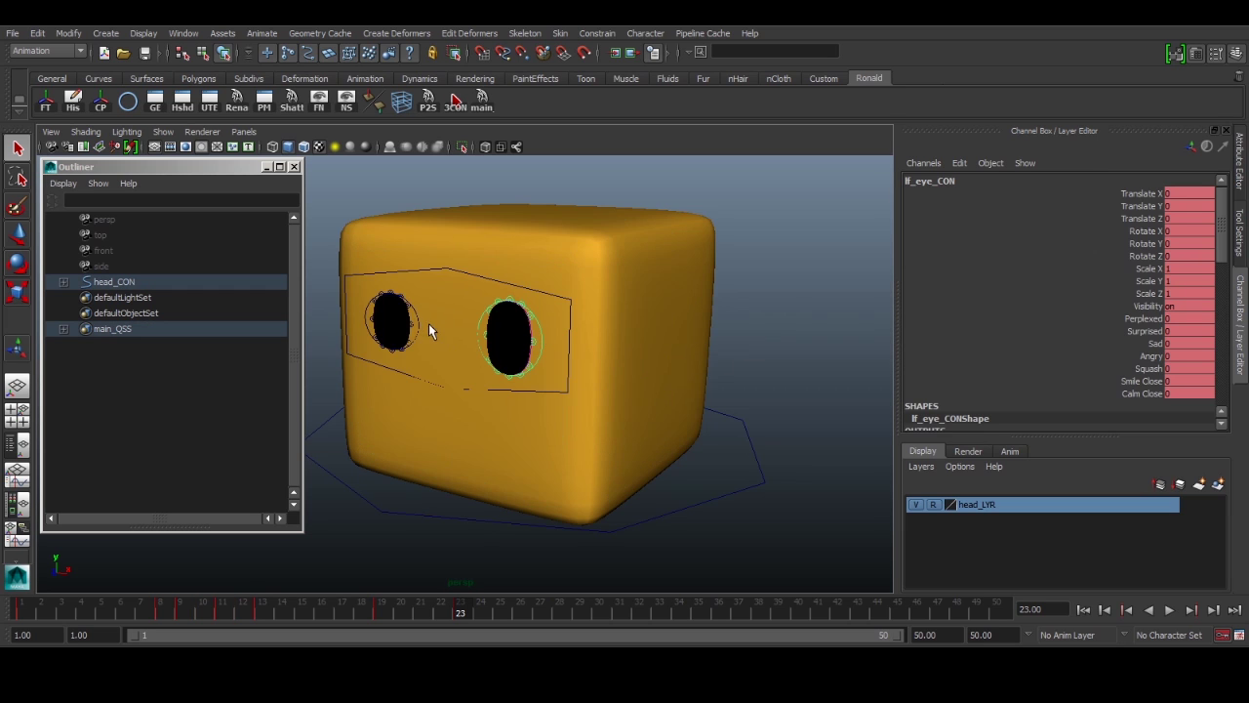
shift+click(427, 323)
click(1085, 353)
middle_drag(878, 359, 834, 341)
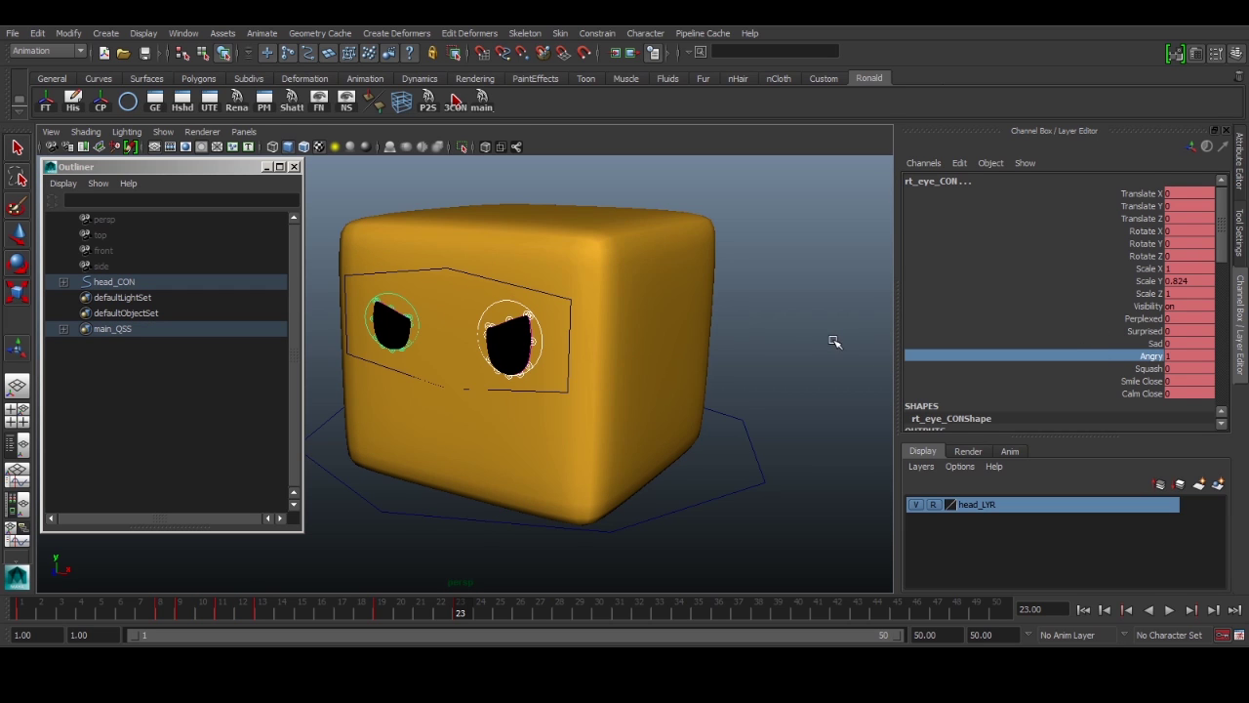
Step: Lower the shared eye control to Translate Y -0.657 at frame 23
click(568, 304)
key(w)
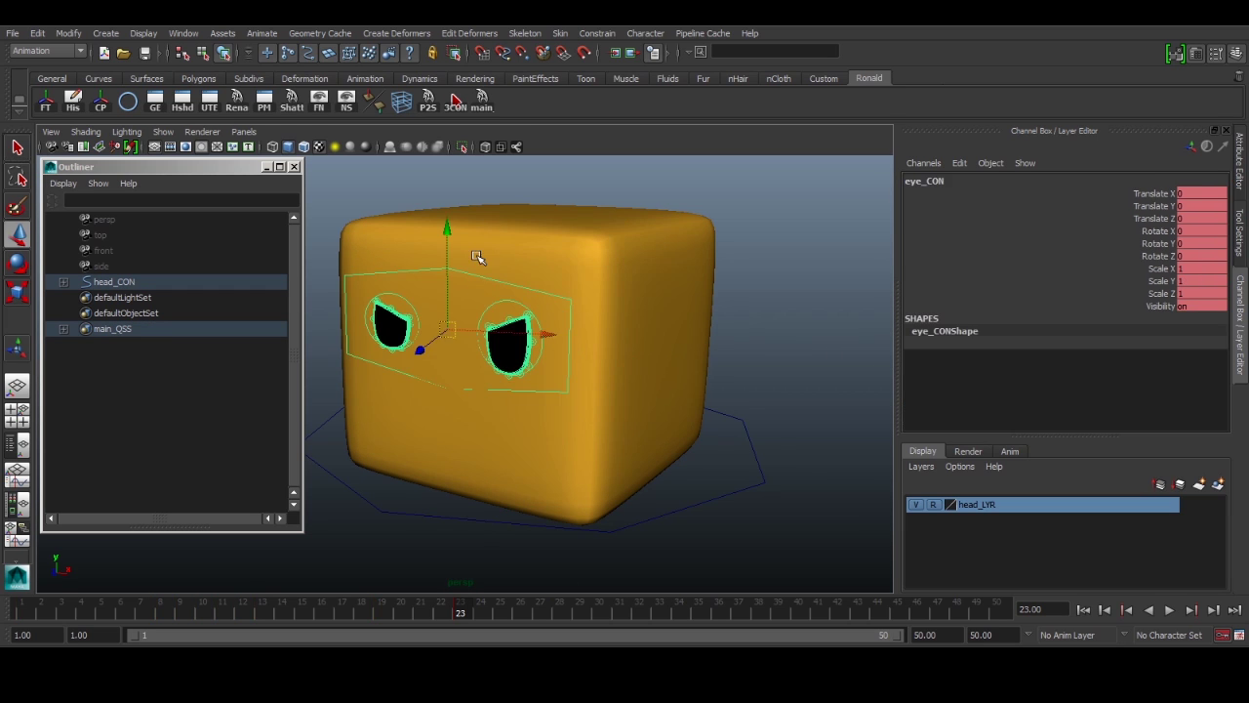
key(q)
click(541, 330)
shift+click(421, 328)
click(442, 271)
key(w)
drag(447, 230, 447, 232)
key(alt+v)
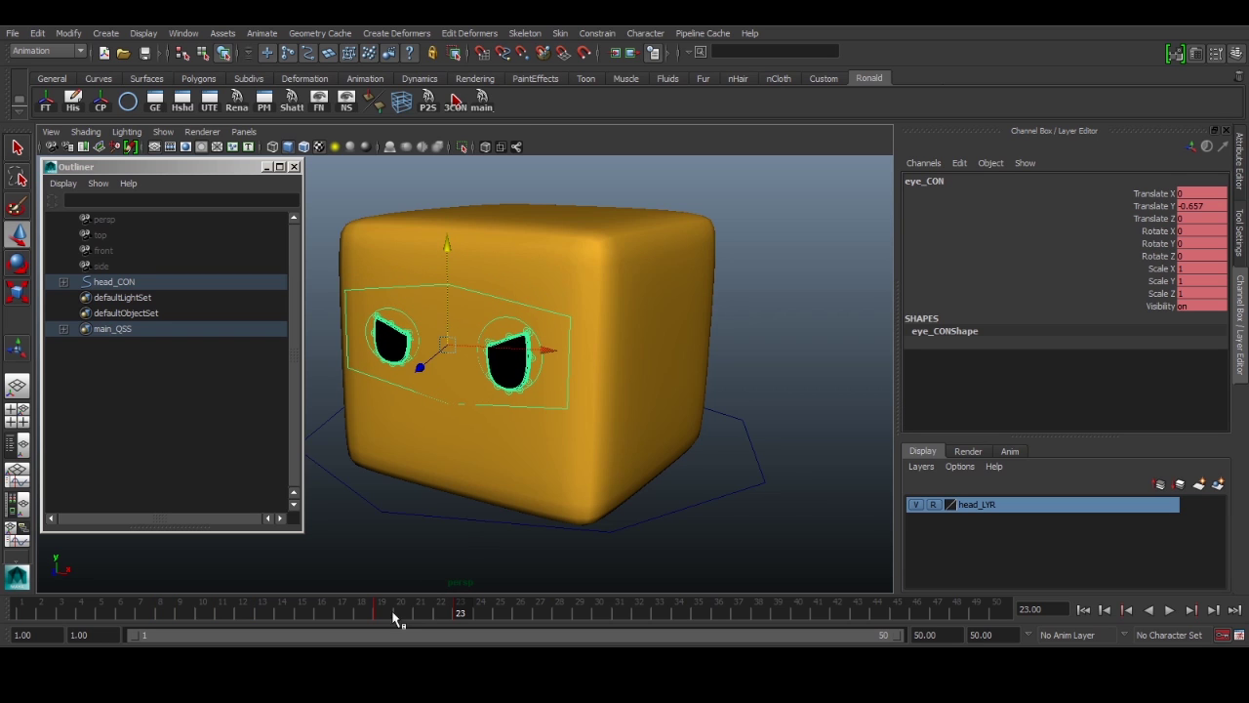
Step: Tilt the head control to Rotate X 0.548 at frame 23 and play back the pose change
drag(477, 597, 460, 617)
drag(701, 478, 678, 557)
mouse_move(439, 610)
mouse_down()
mouse_move(380, 610)
mouse_move(460, 610)
mouse_up()
key(e)
drag(487, 363, 475, 363)
key(alt+v)
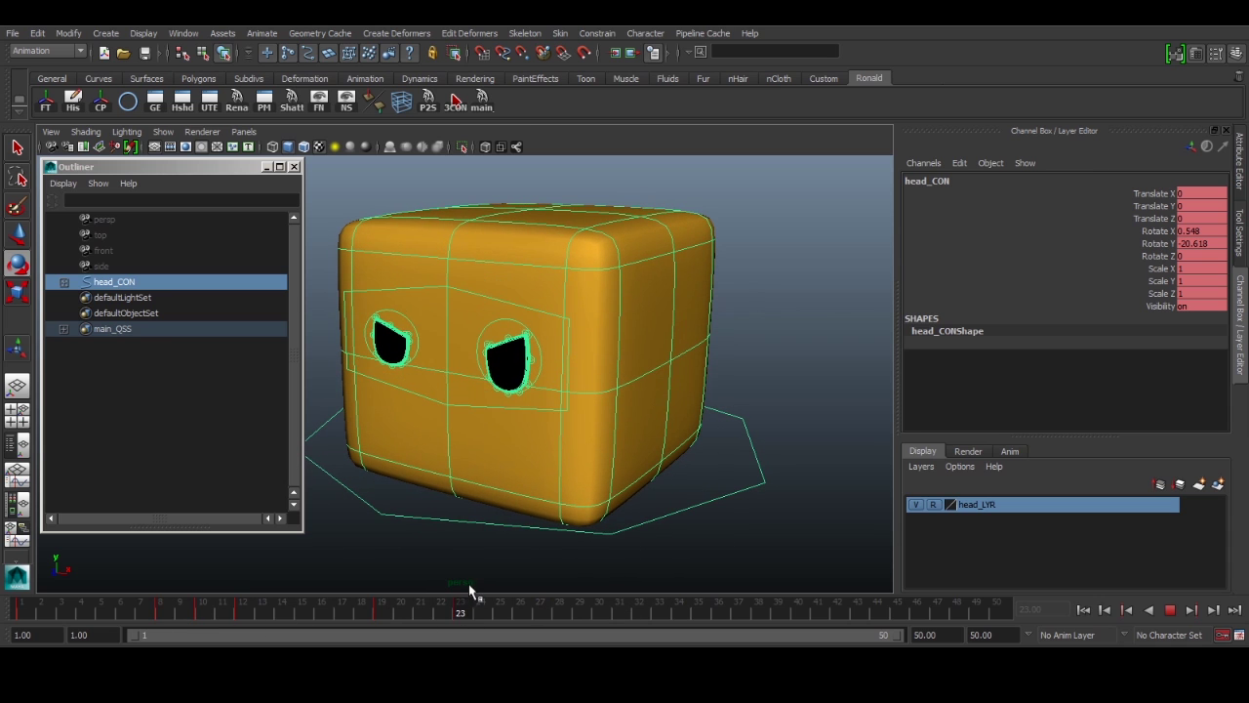
key(alt+v)
Step: Raise the shared eye control to Translate Y -0.344 at frame 23 and play back the result
click(565, 405)
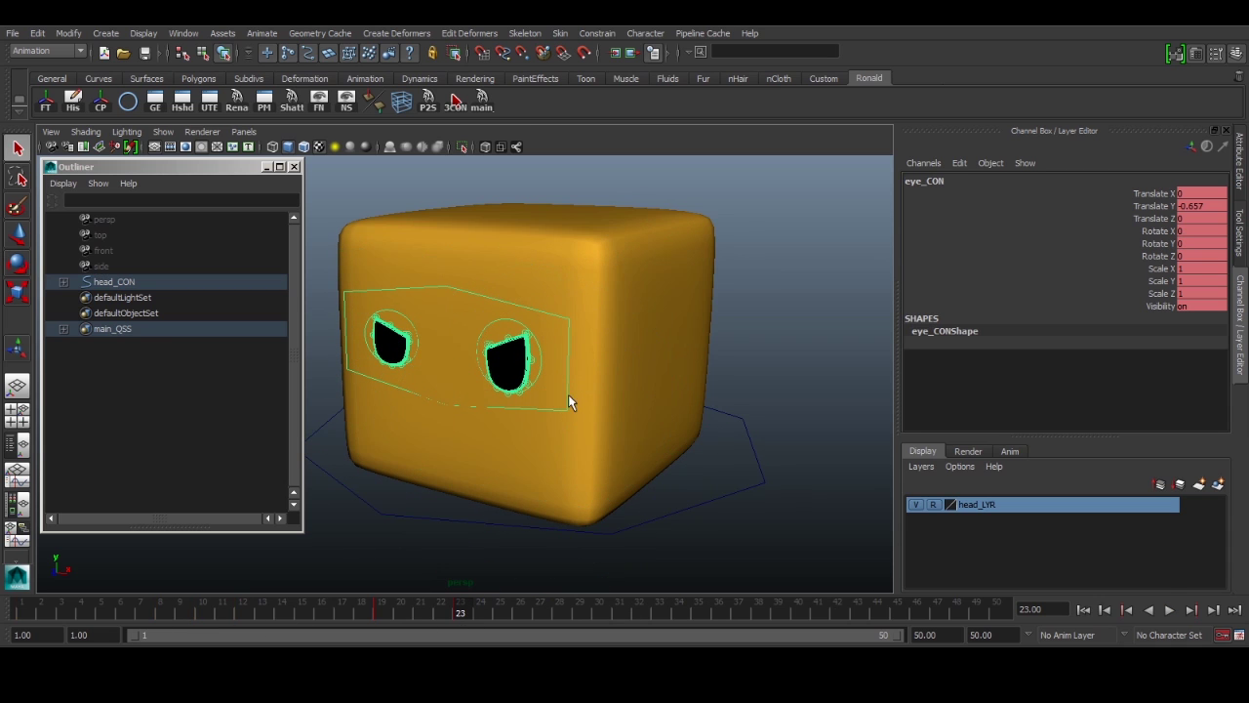
key(w)
drag(445, 244, 445, 233)
key(alt+v)
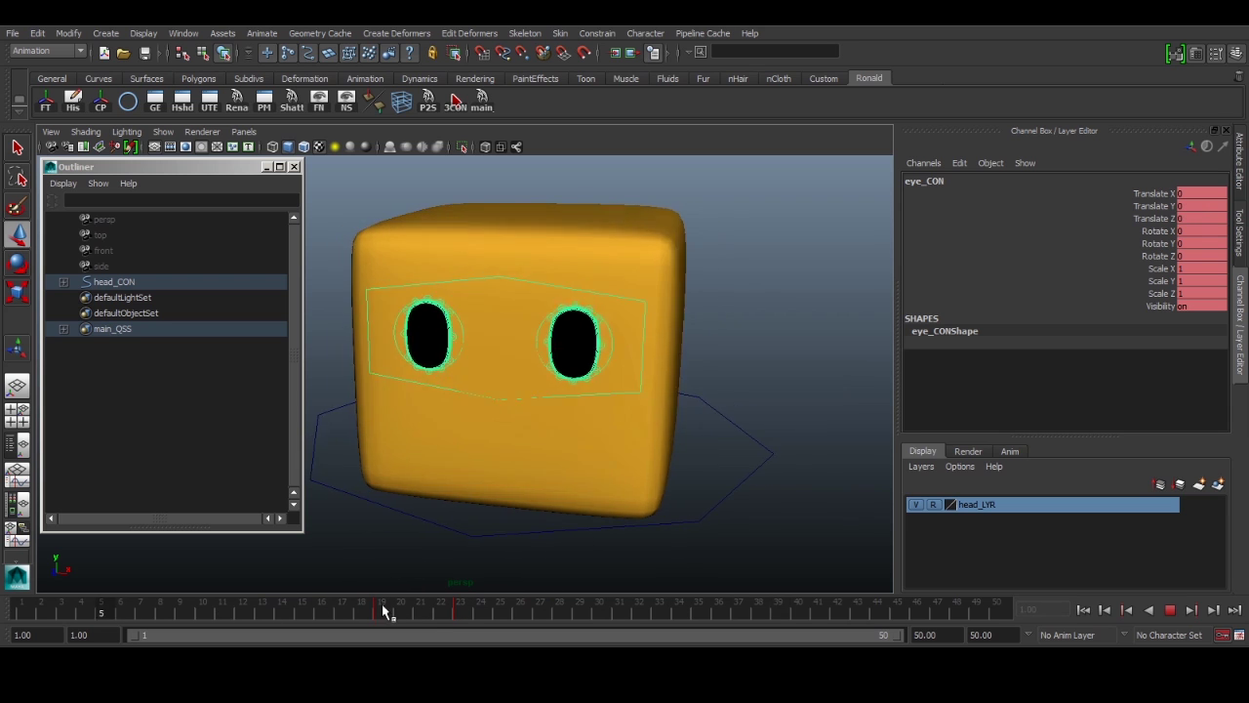
key(alt+v)
Step: Tilt the head control slightly further down with a key at frame 32 and play back the motion
key(q)
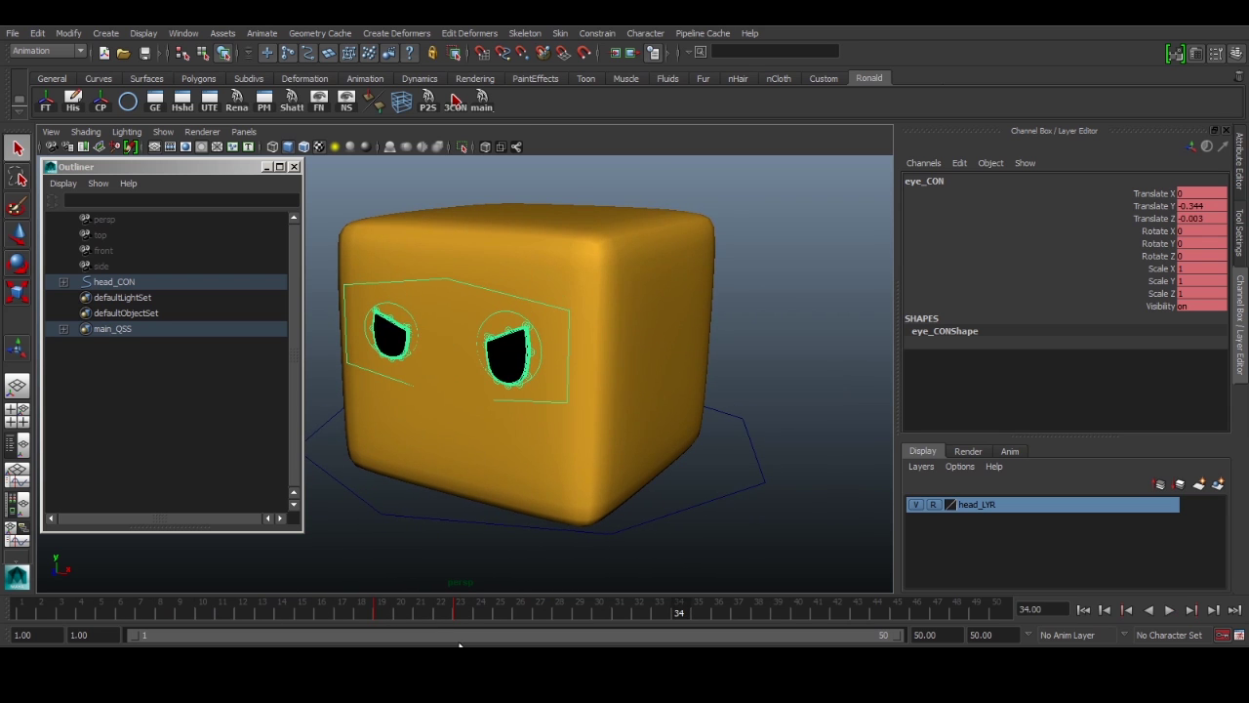
drag(699, 472, 716, 535)
key(alt+v)
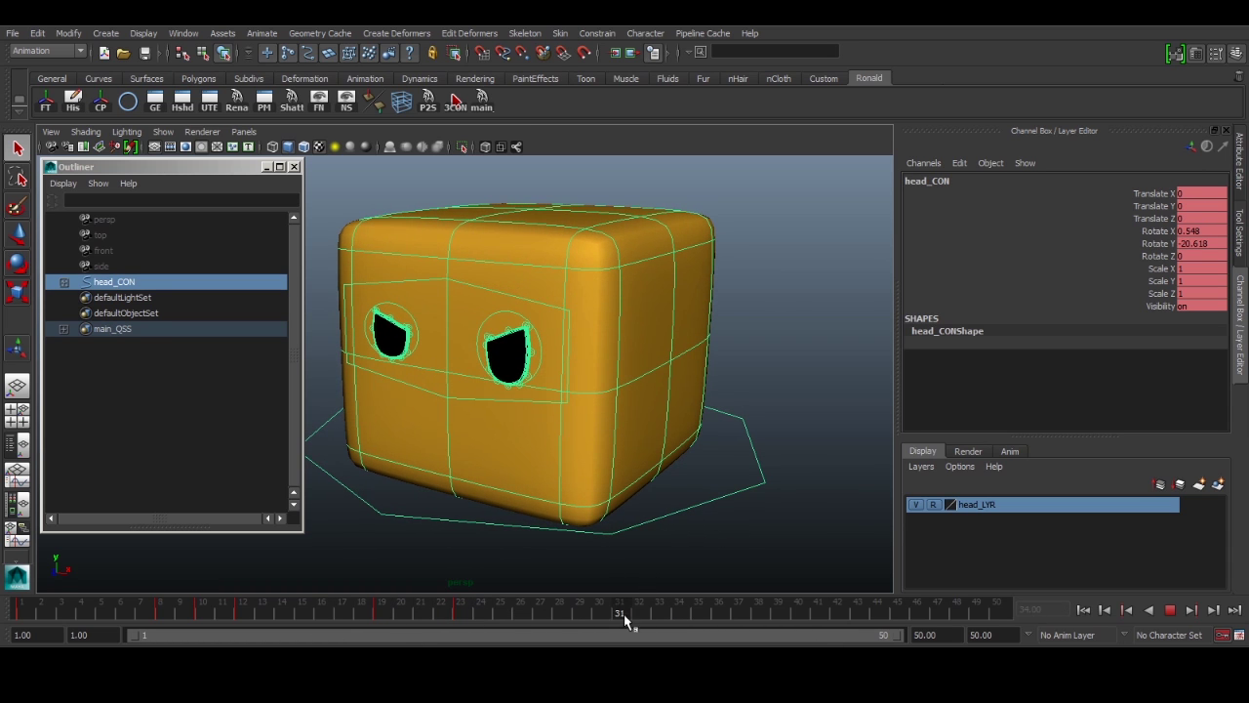
mouse_move(637, 618)
mouse_down()
mouse_move(360, 623)
mouse_move(488, 600)
mouse_move(442, 612)
mouse_move(466, 609)
mouse_up()
key(Escape)
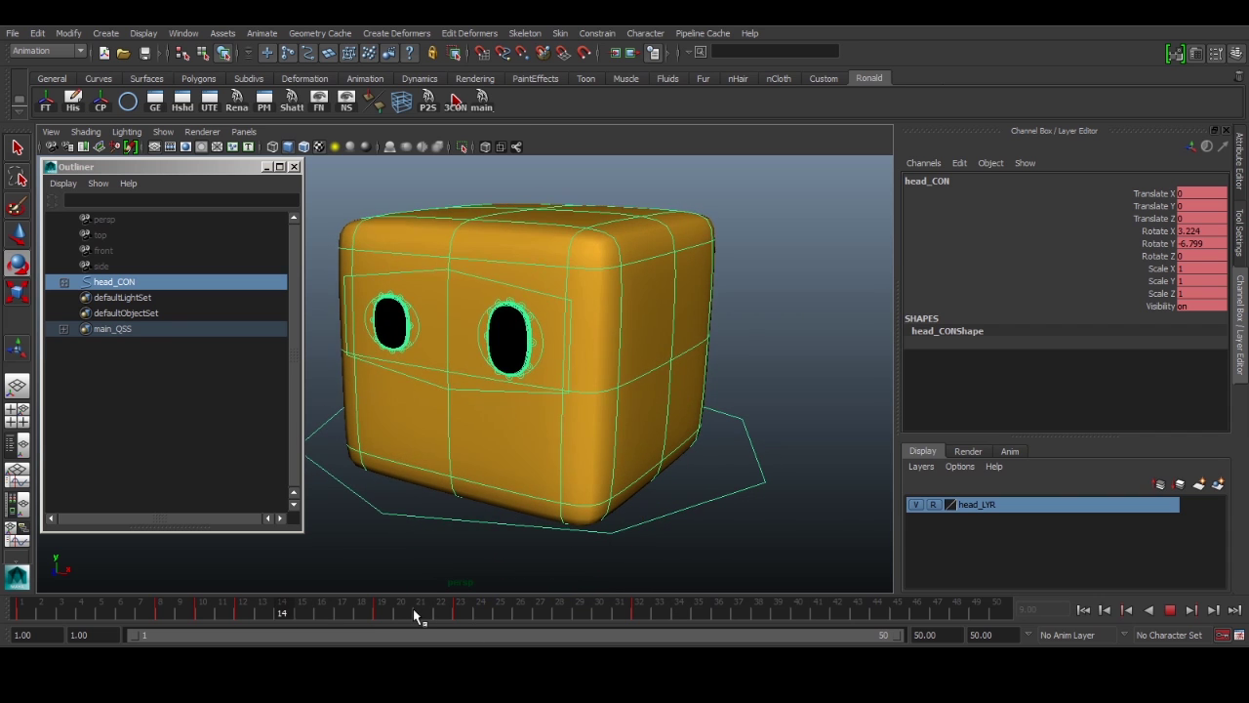
key(Escape)
key(alt+v)
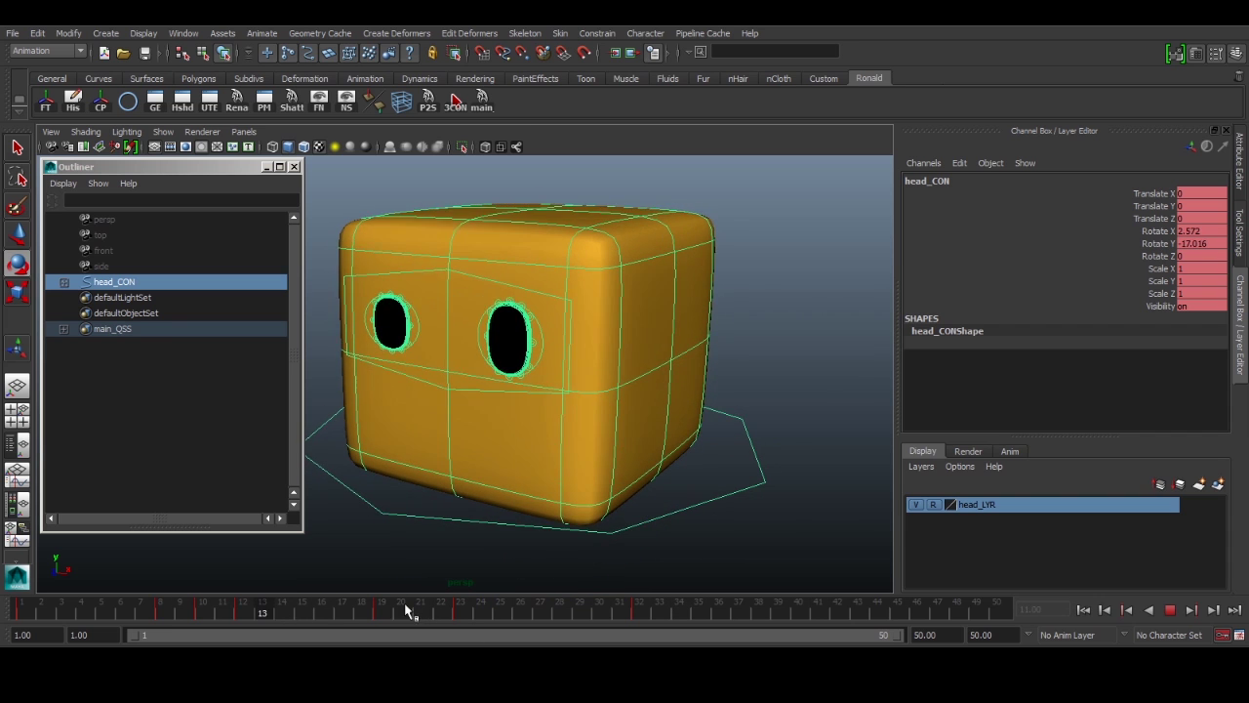
Step: Animate Perplexed on the left eye control after frame 23, adding keys at frames 27, 29 and 31 with 0.77 at frame 31
click(460, 606)
key(q)
click(543, 355)
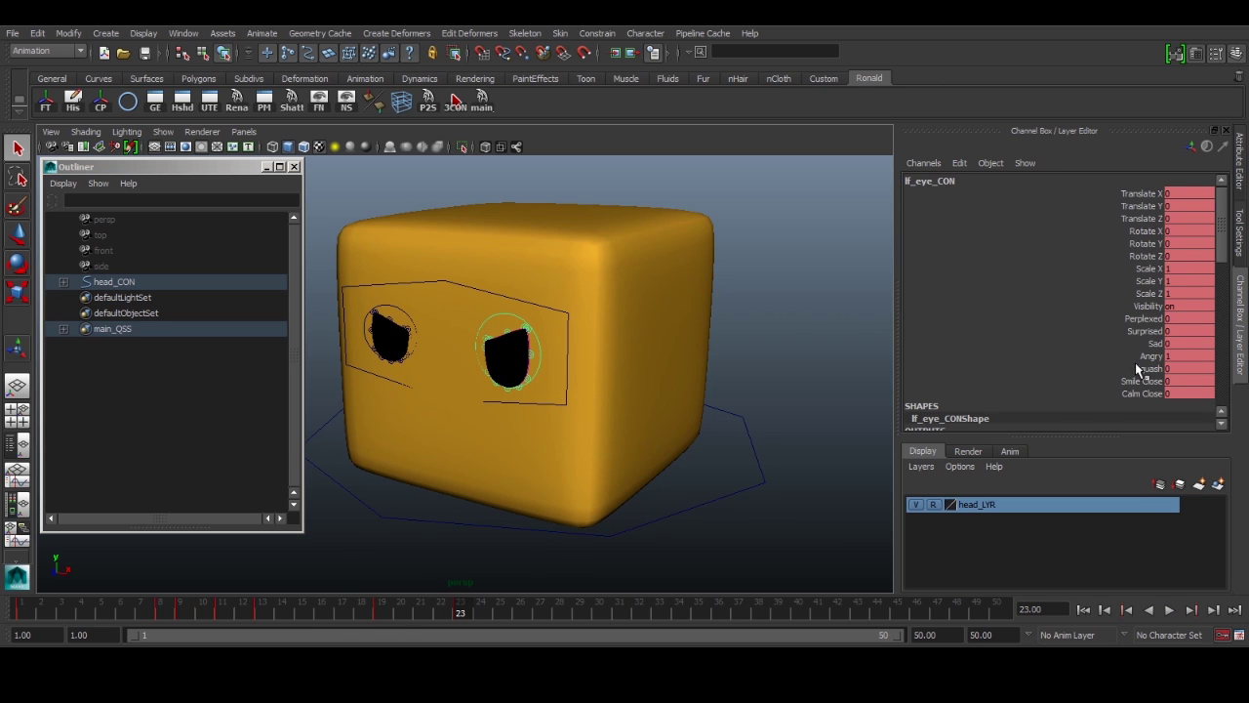
click(1138, 320)
middle_drag(619, 416, 680, 392)
key(ctrl+z)
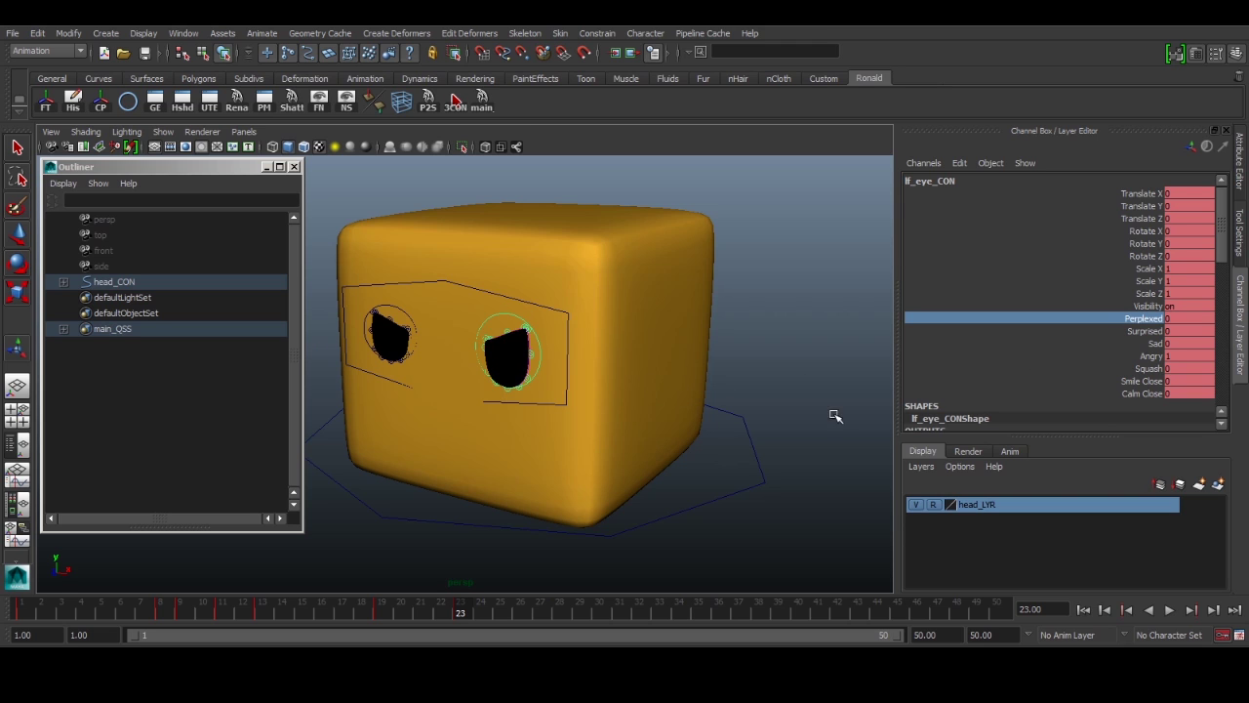
middle_drag(765, 417, 779, 418)
key(ctrl+z)
mouse_move(456, 616)
mouse_down()
mouse_move(383, 609)
mouse_move(457, 609)
mouse_up()
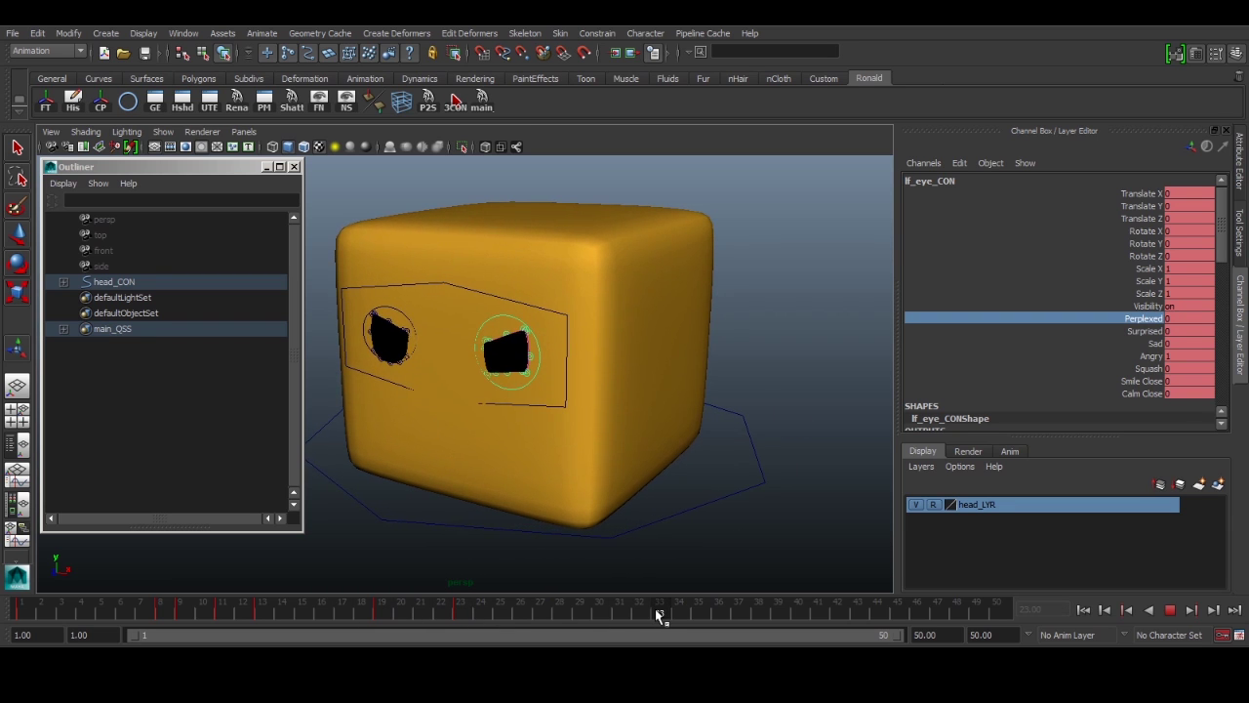
drag(530, 614, 618, 612)
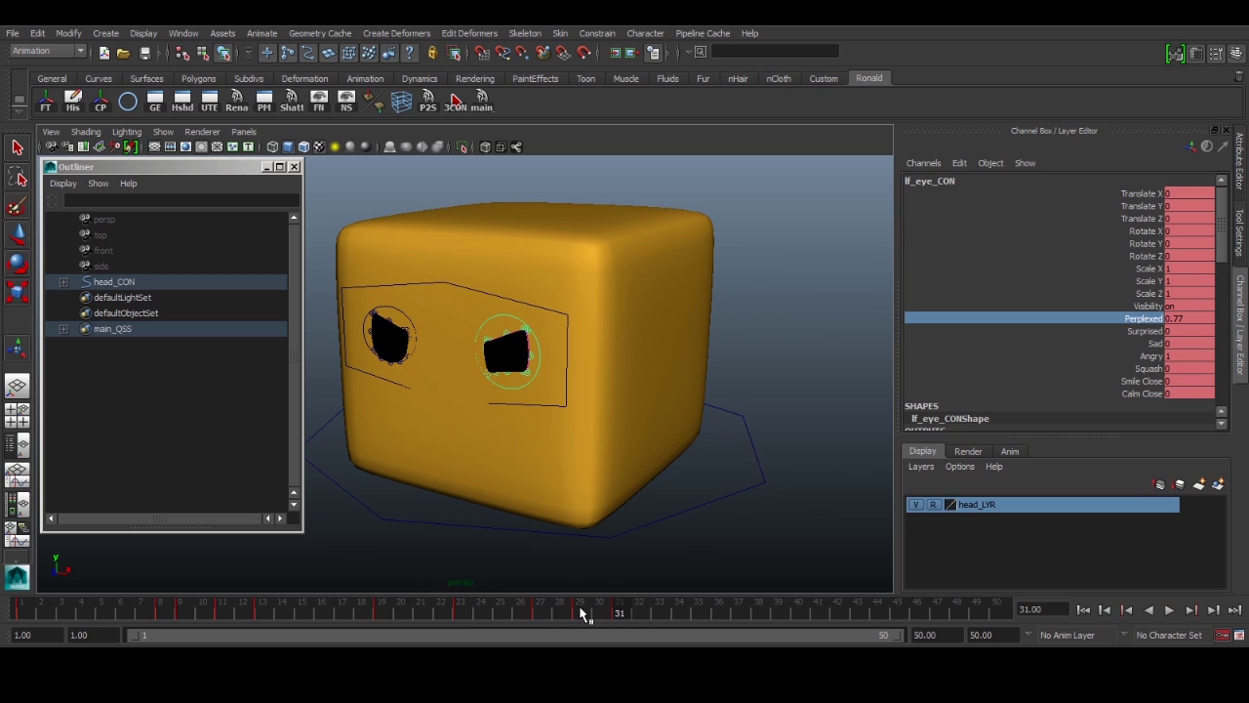
Step: Fine-tune the left eye control's Perplexed value at frame 29 and scrub through the expression change up to frame 34
click(579, 613)
middle_drag(742, 459, 753, 460)
drag(540, 612, 683, 621)
Step: Turn the head control slightly to Rotate Y -20.941 at frame 34 and play back the motion
click(716, 468)
key(e)
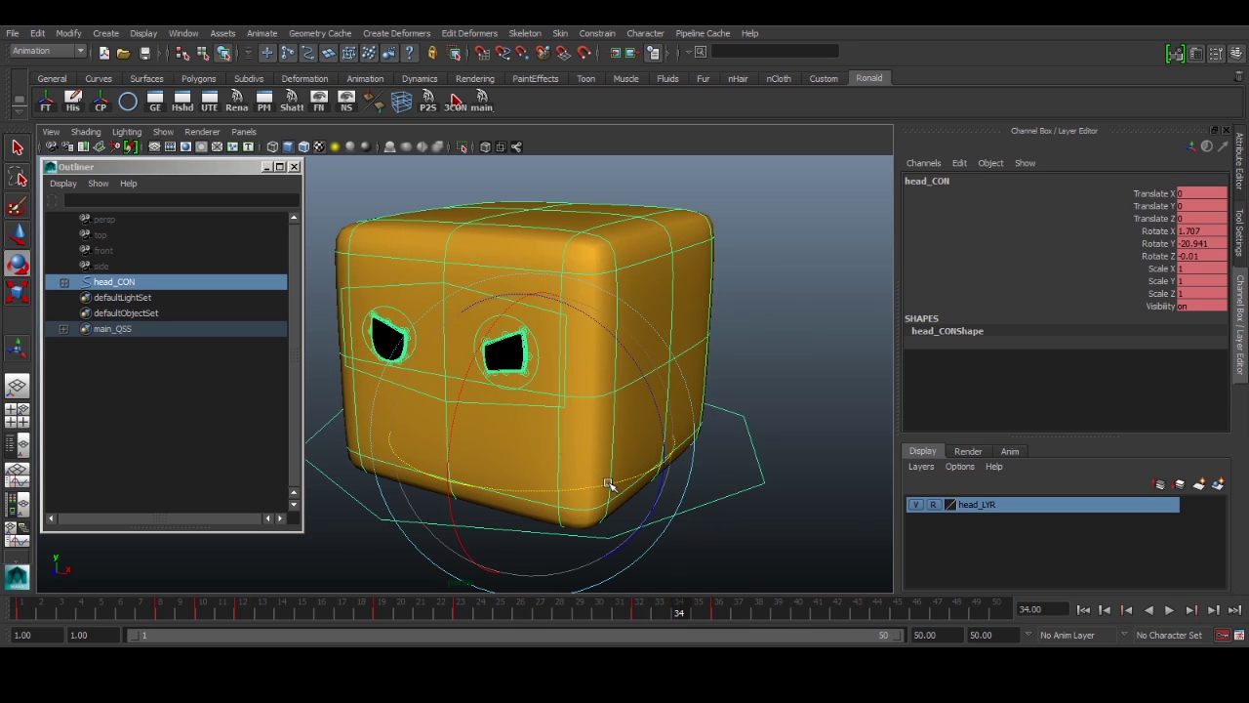
key(alt+v)
mouse_move(671, 612)
mouse_down()
mouse_move(654, 613)
mouse_move(676, 612)
mouse_up()
click(694, 612)
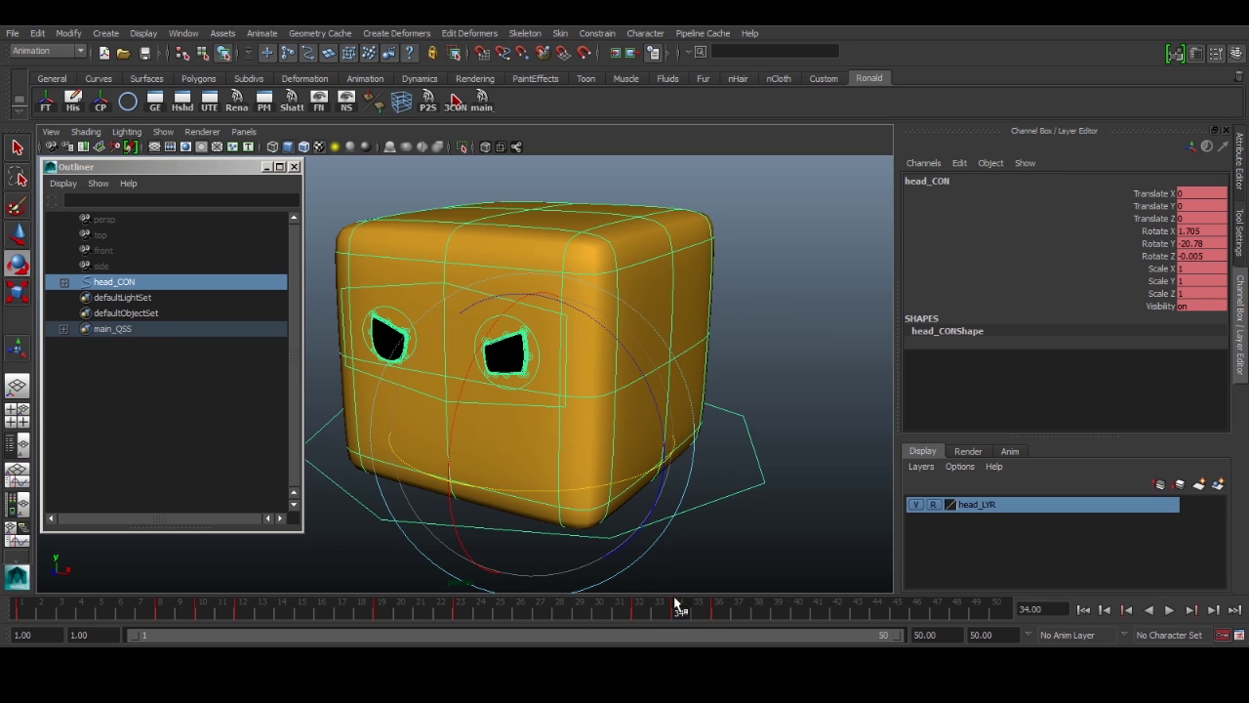
key(alt+v)
Step: Turn the head control back to Rotate Y -20.031 at frame 35, retime the closing keys and play back the head shake
click(696, 609)
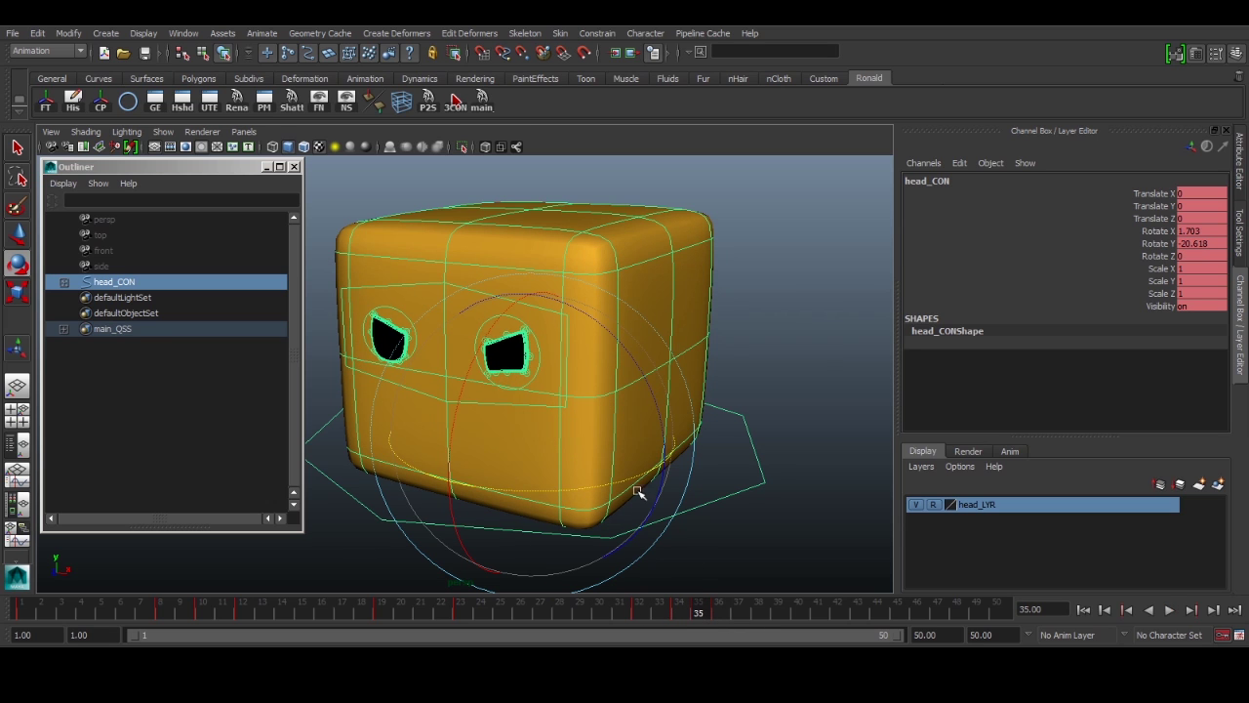
drag(588, 486, 592, 487)
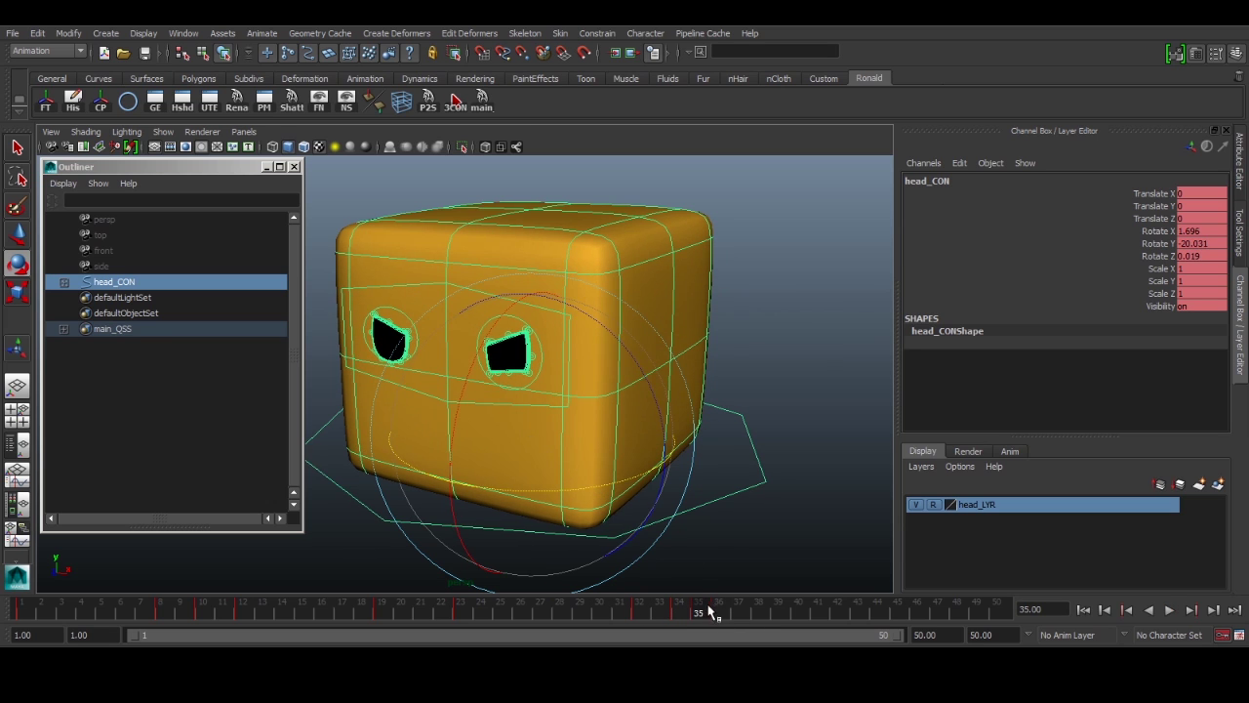
click(727, 613)
click(694, 614)
click(748, 613)
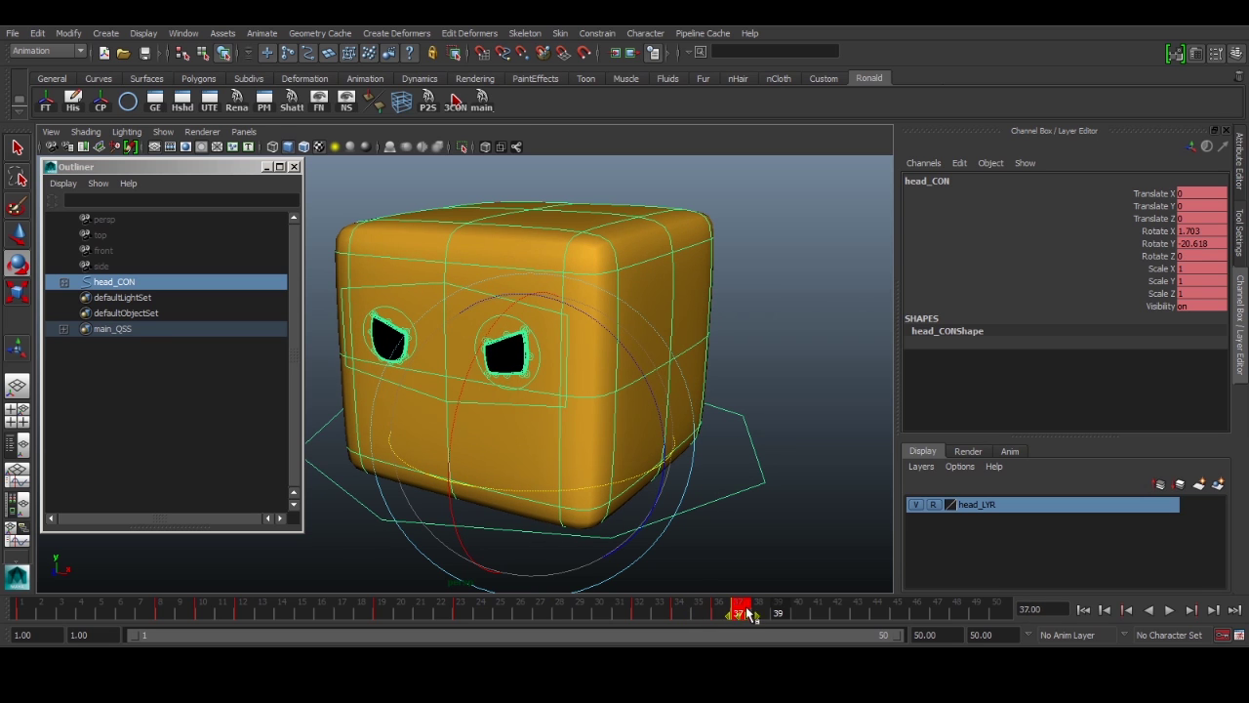
key(alt+v)
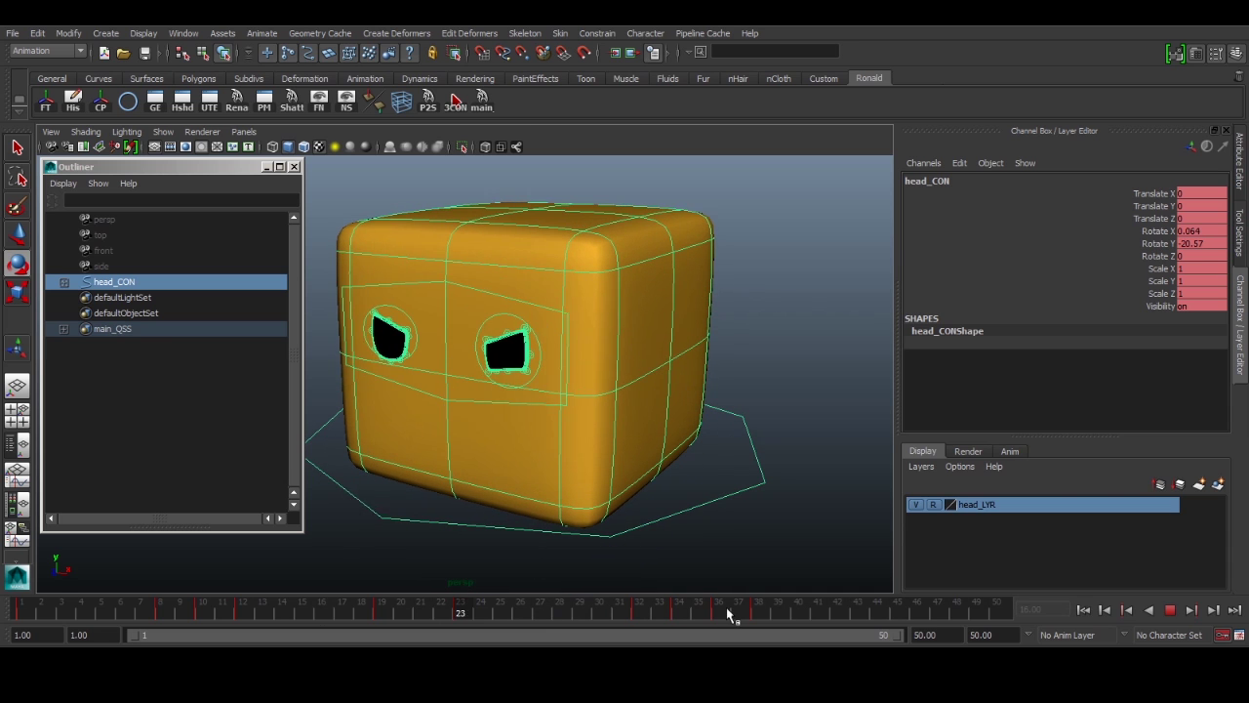
Step: Shift the head control's keys from frame 32 onward five frames earlier and play back the animation from the start
shift+drag(636, 616, 828, 615)
drag(729, 612, 626, 615)
click(386, 604)
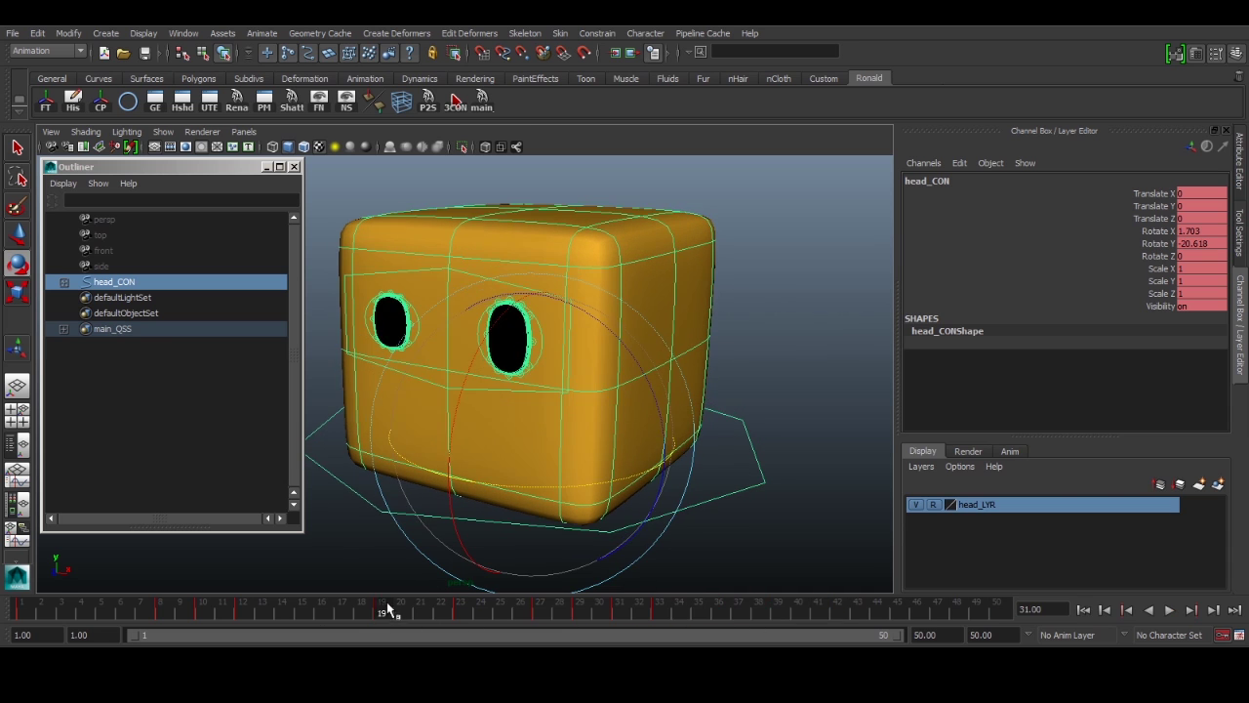
drag(386, 609, 29, 581)
key(alt+v)
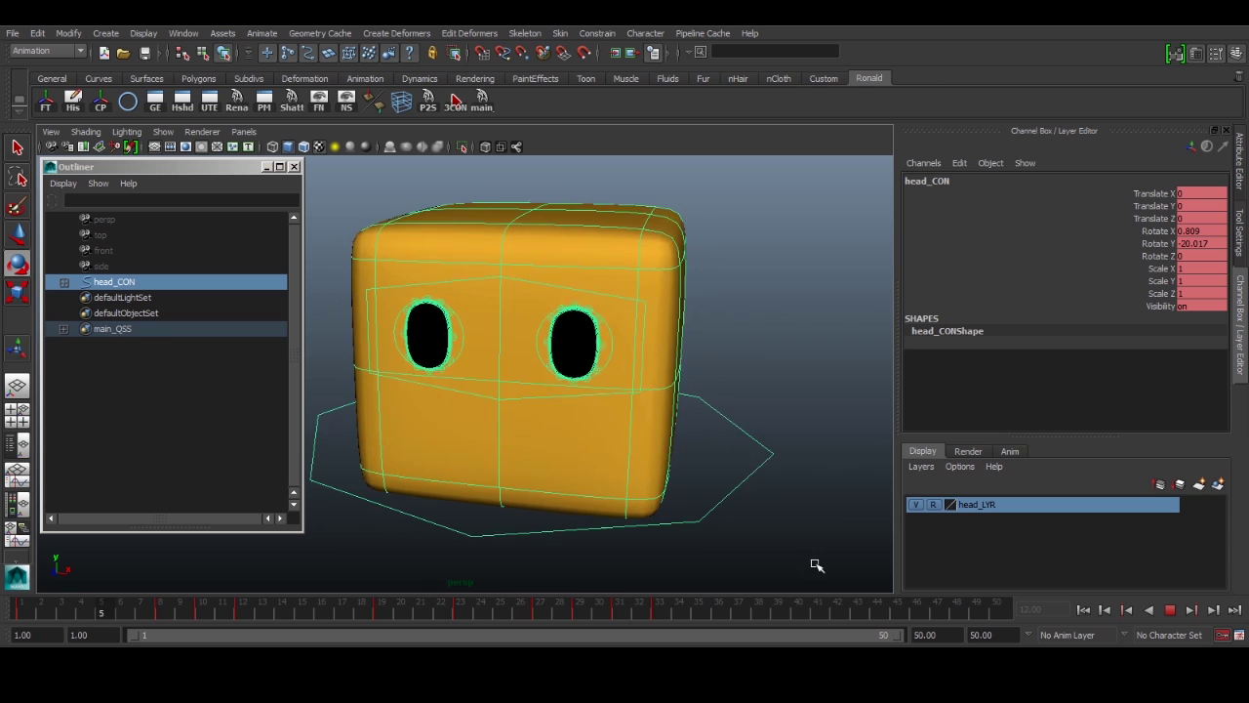
key(alt+v)
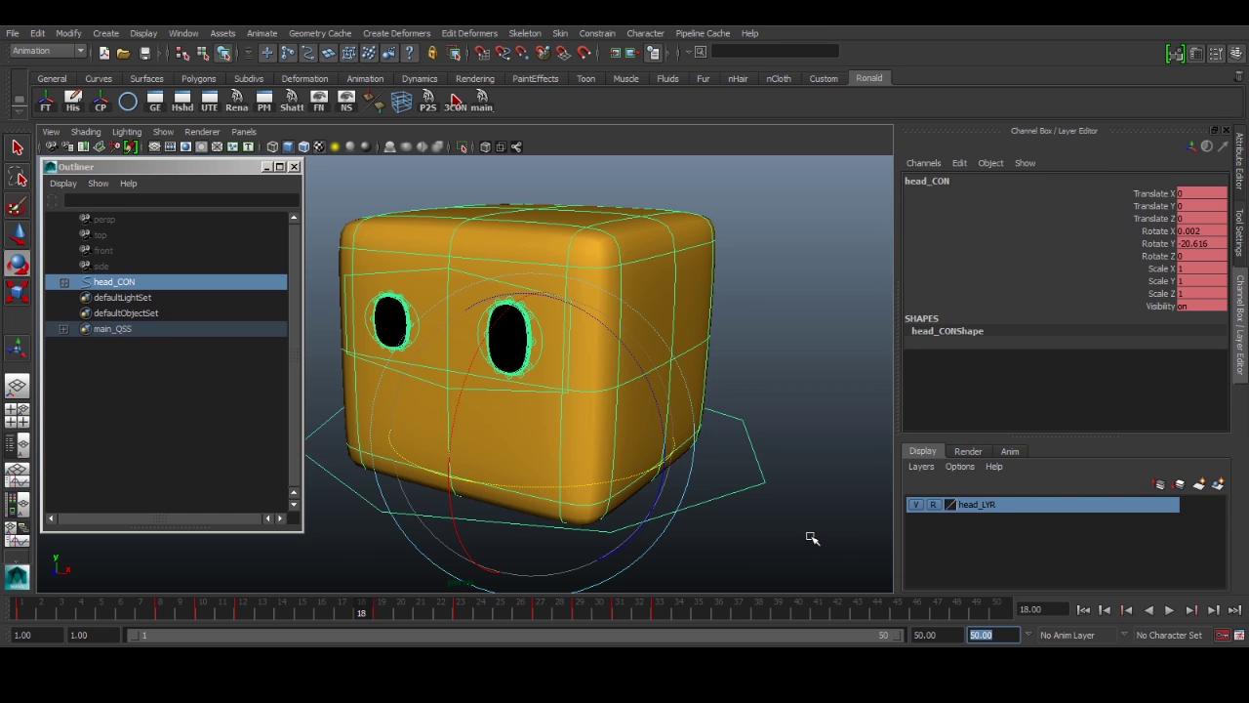
Step: Set the animation end frame to 35, deselect the head control and play the shortened animation from frame 1
text(35)
key(Return)
drag(924, 597, 28, 610)
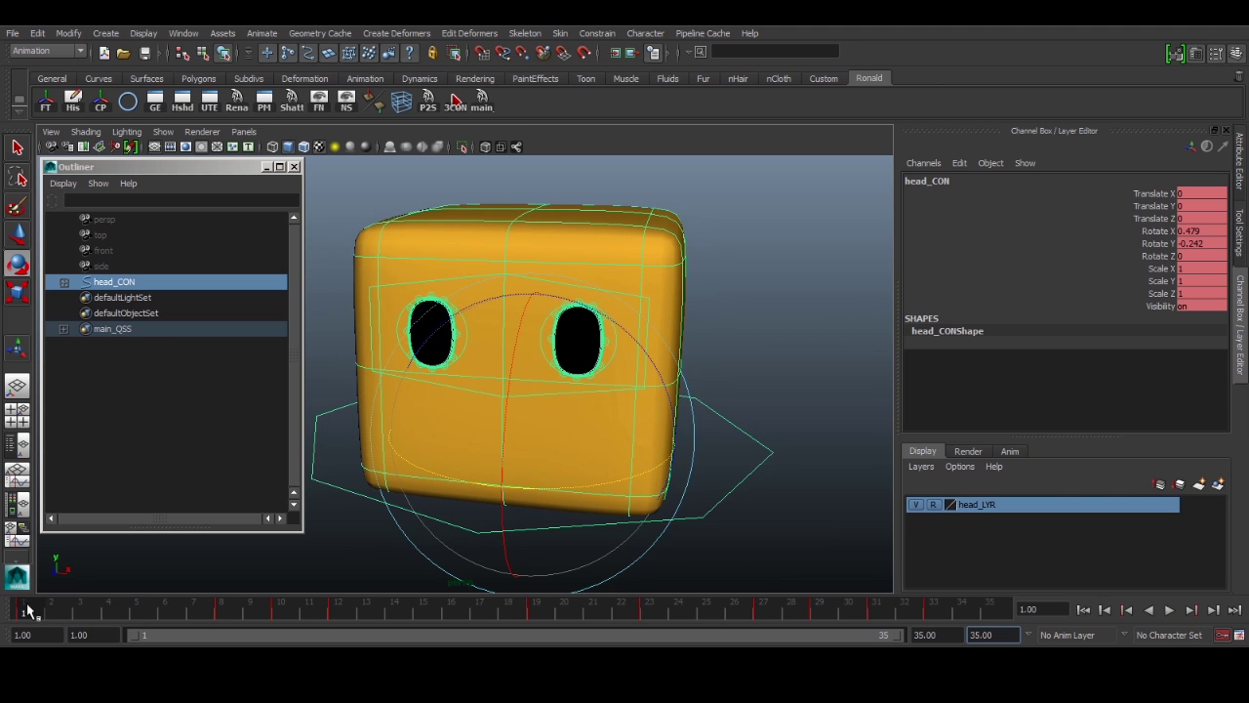
click(268, 562)
key(alt+v)
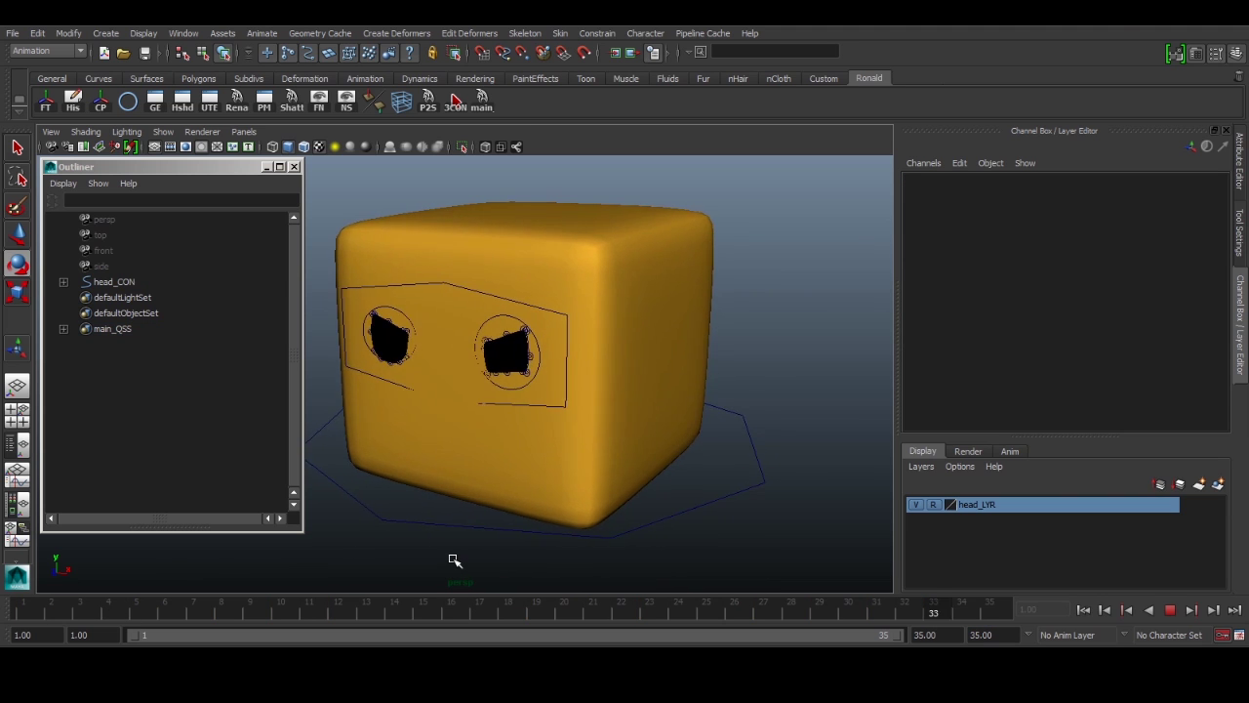